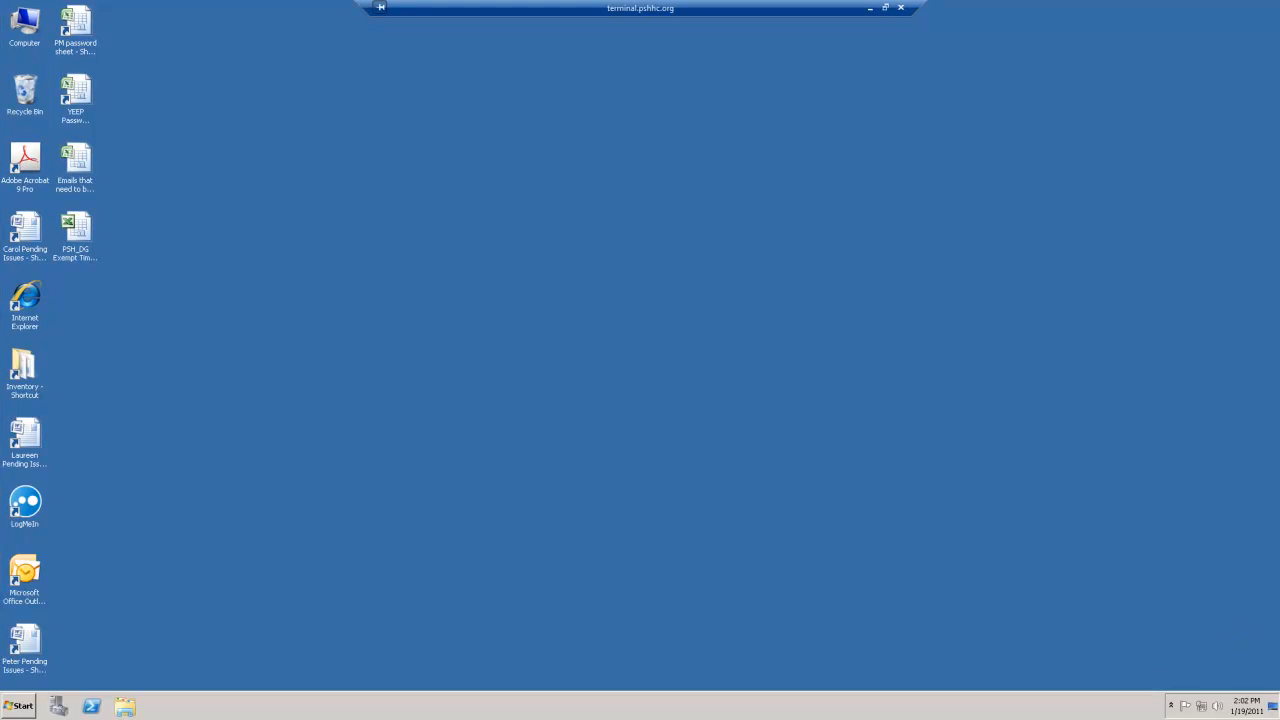
- Start Microsoft Office Word 2007 and open the Sample Article document from the training folder
click(22, 705)
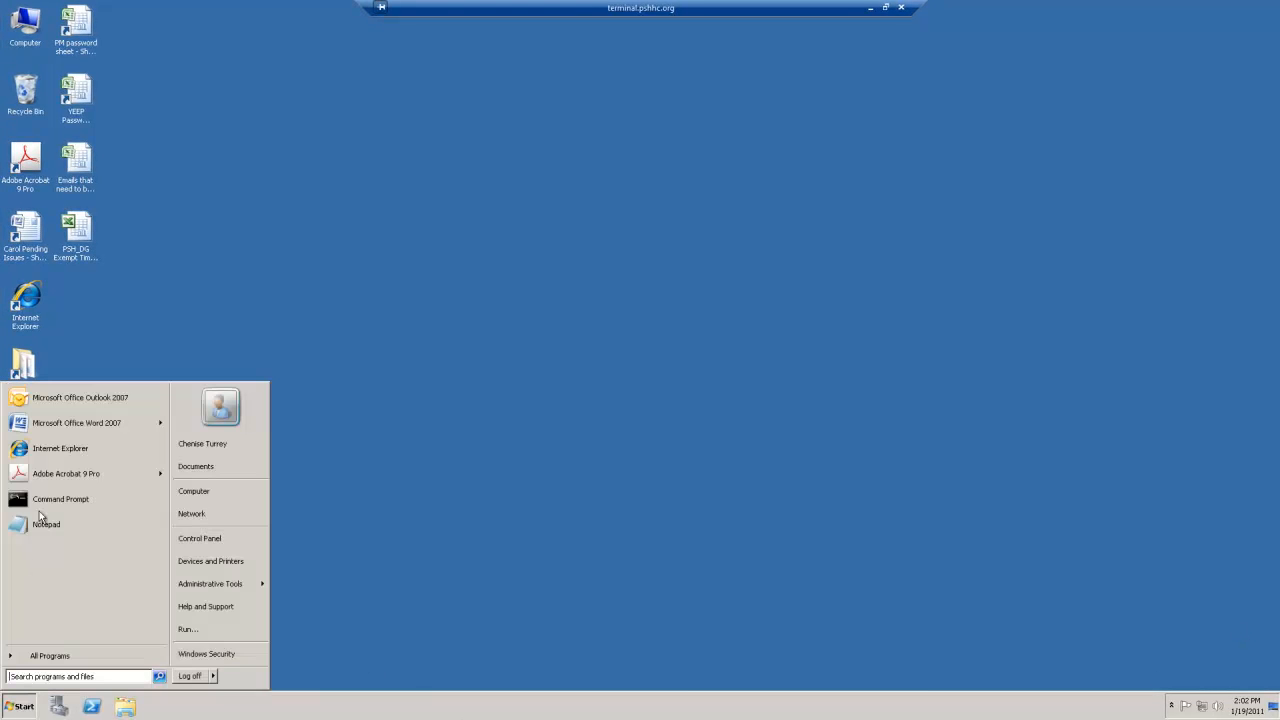
click(90, 423)
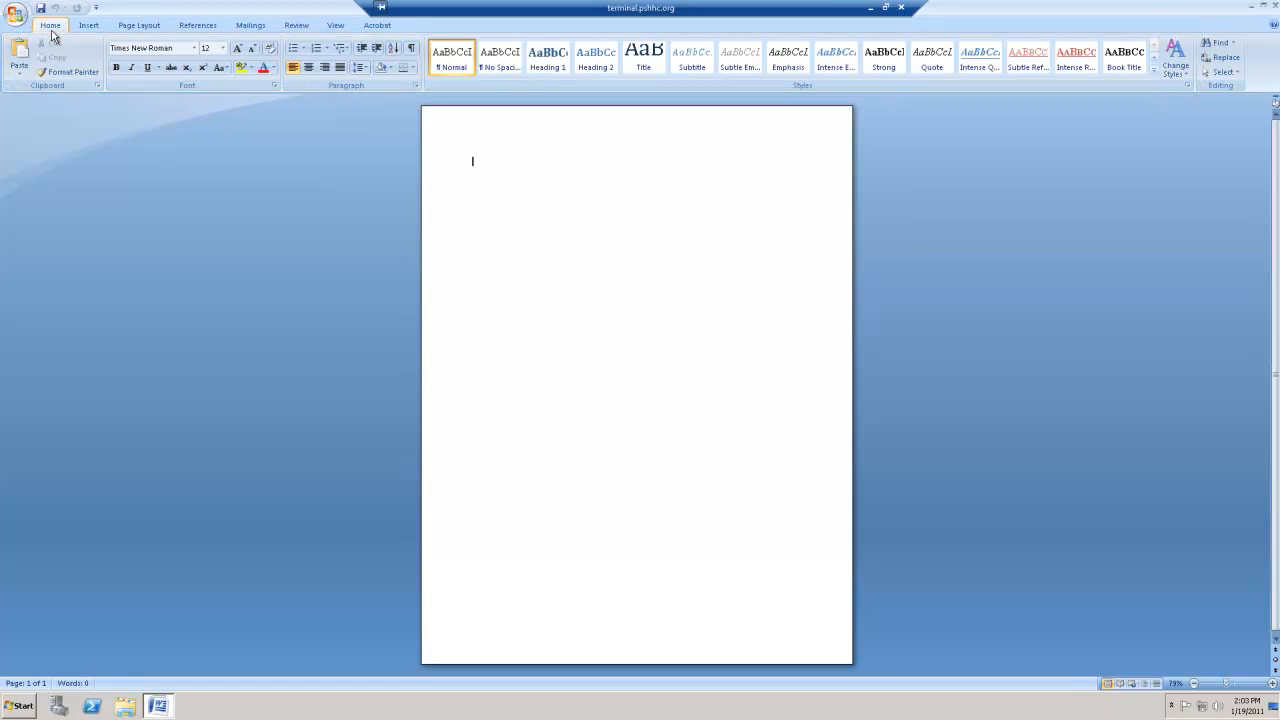
click(20, 18)
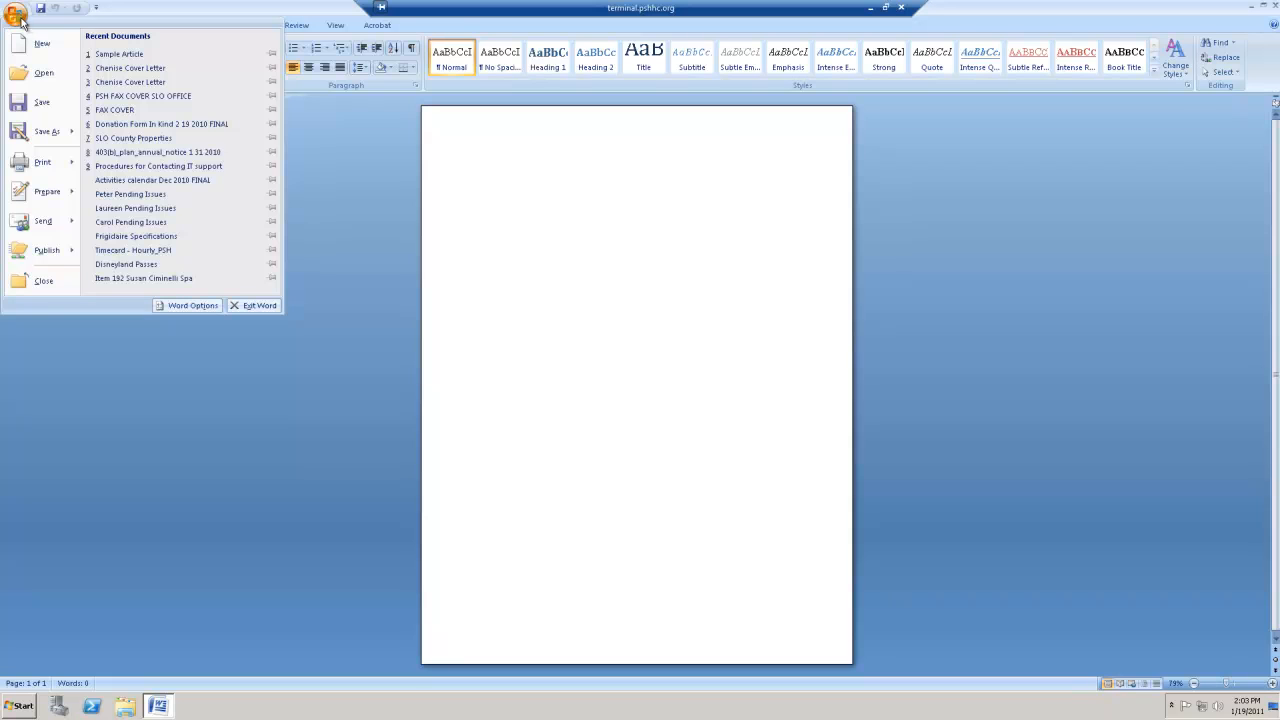
mouse_move(50, 158)
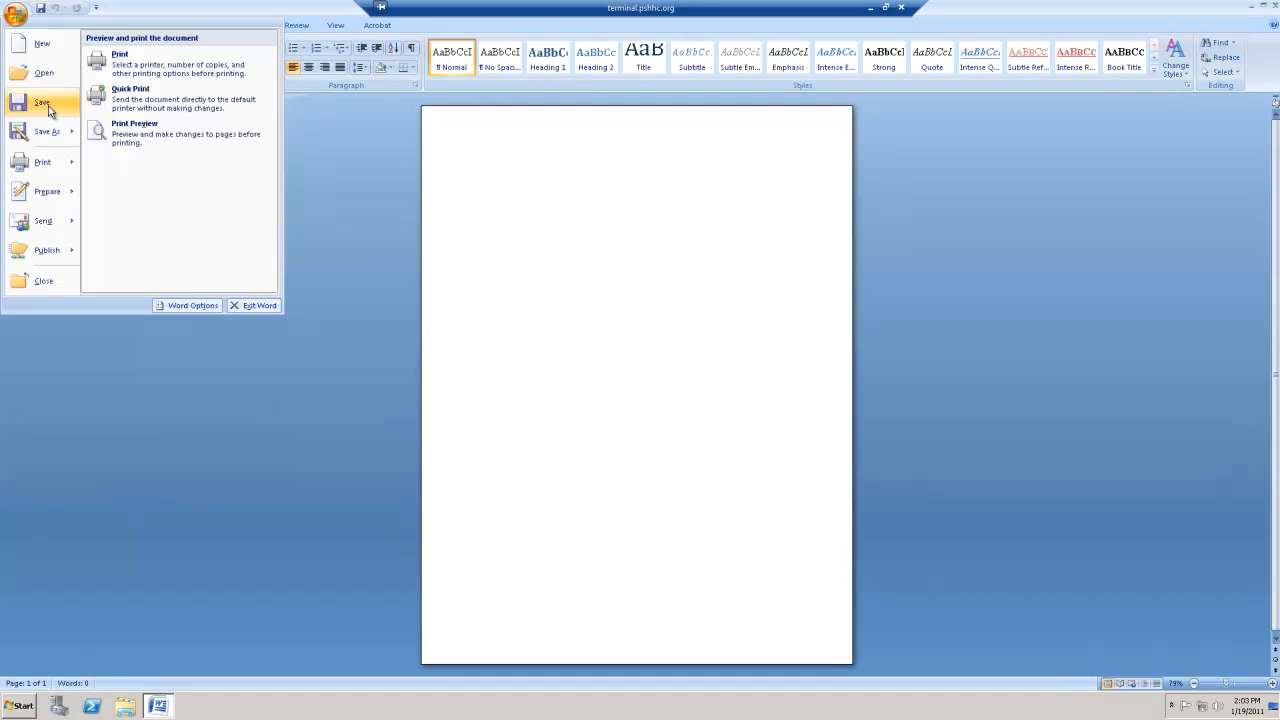
click(44, 72)
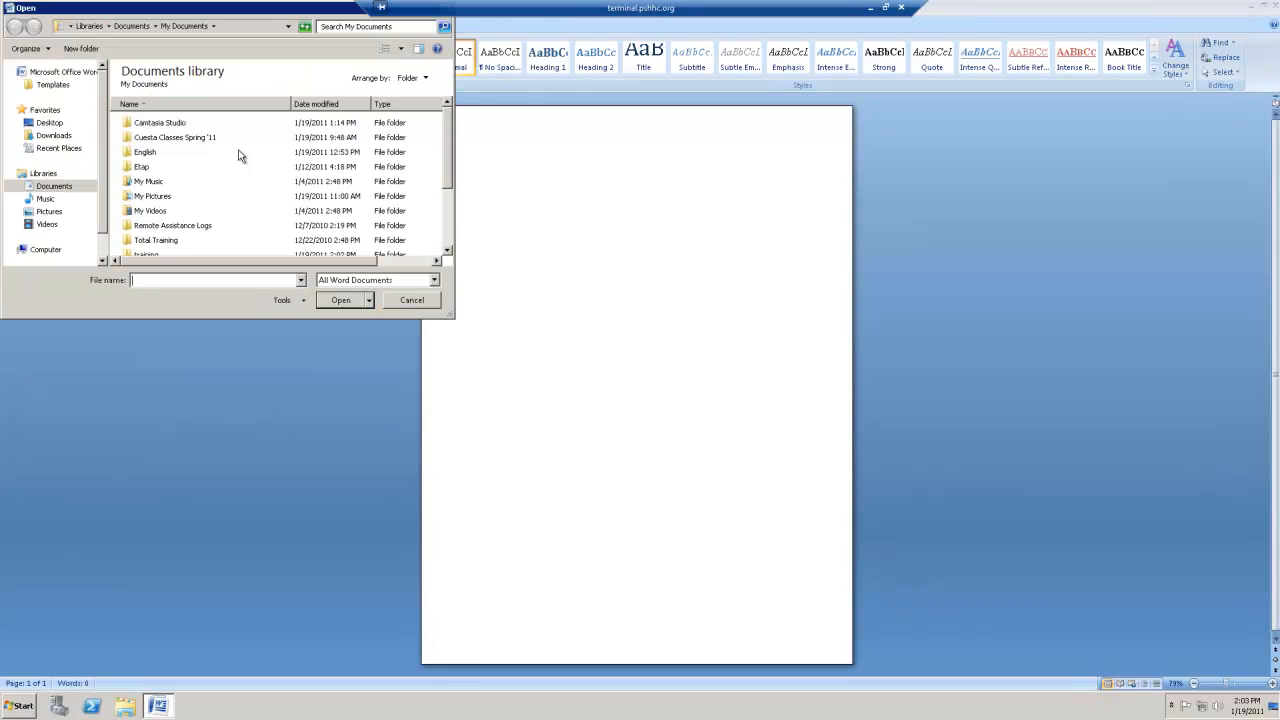
double_click(155, 255)
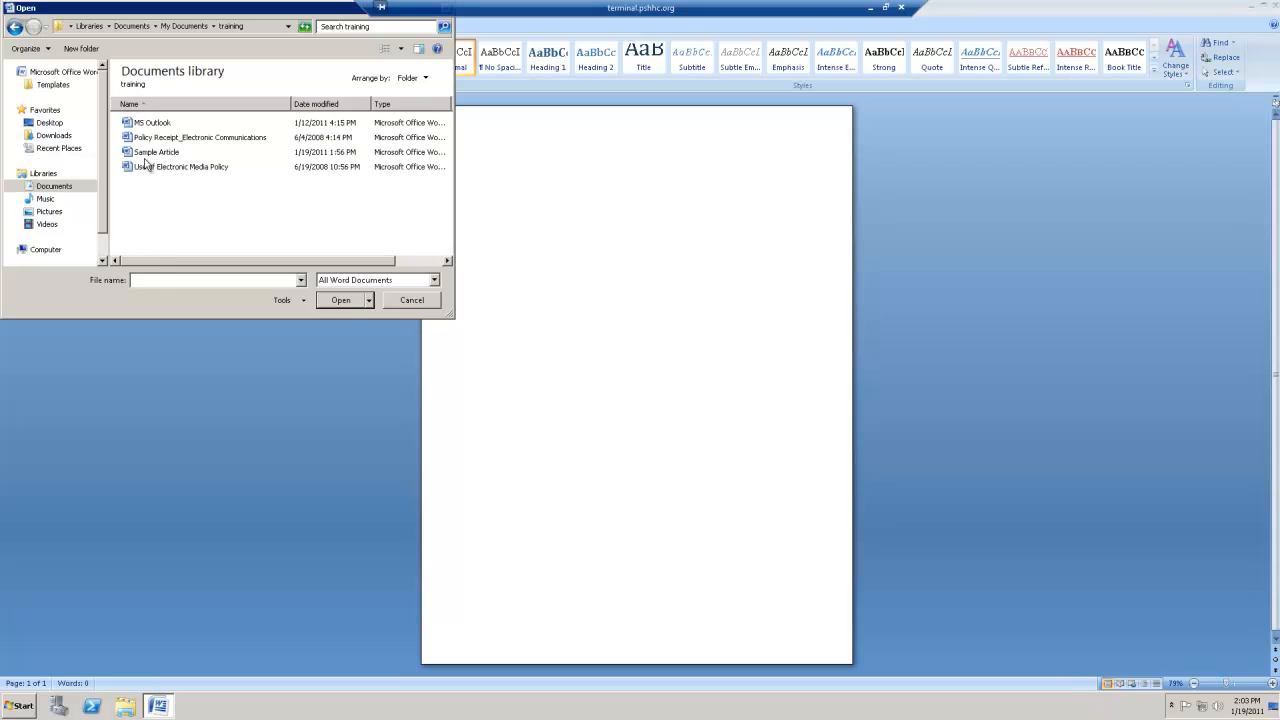
double_click(150, 152)
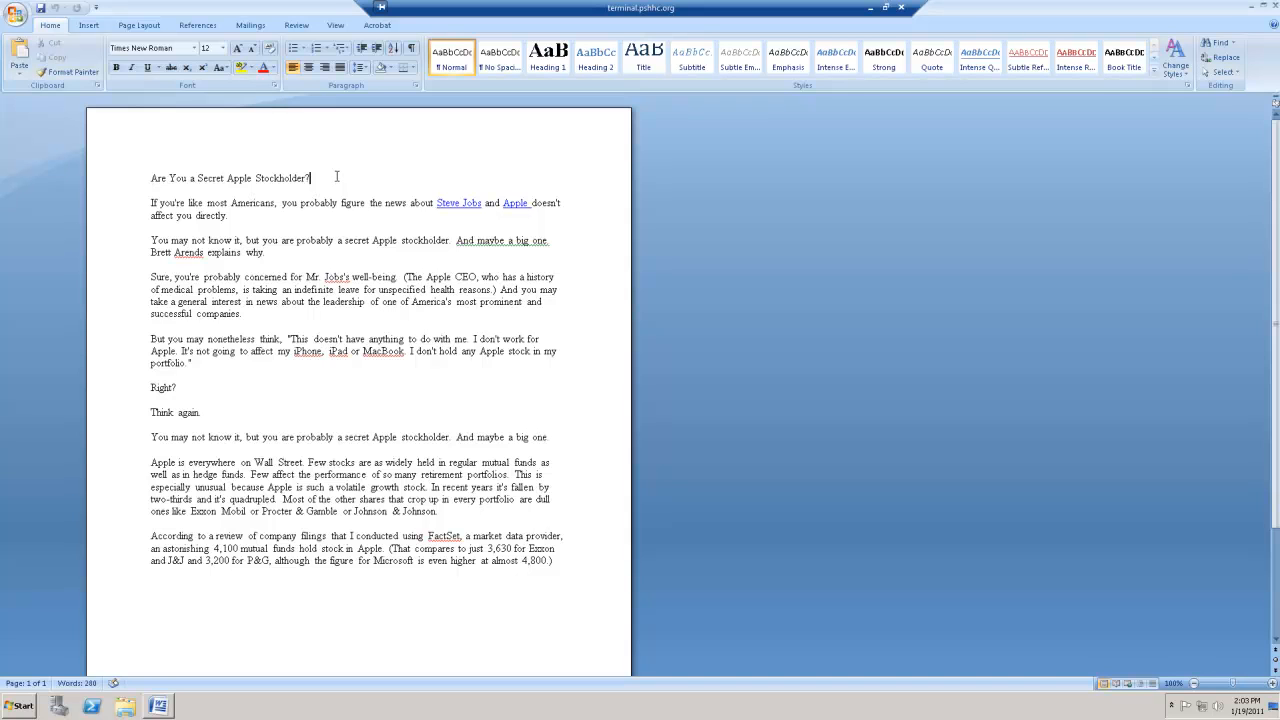
- Format the title "Are You a Secret Apple Stockholder?" as bold, 22 pt and centered
drag(330, 177, 150, 174)
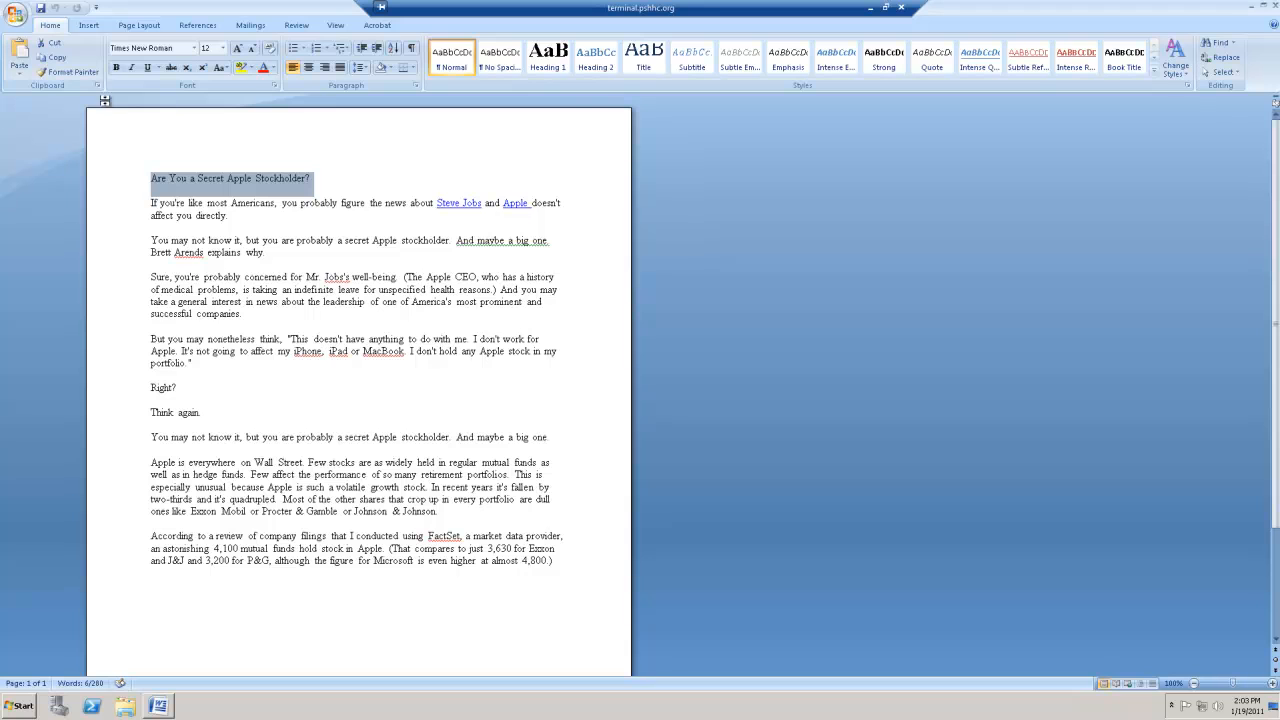
click(116, 67)
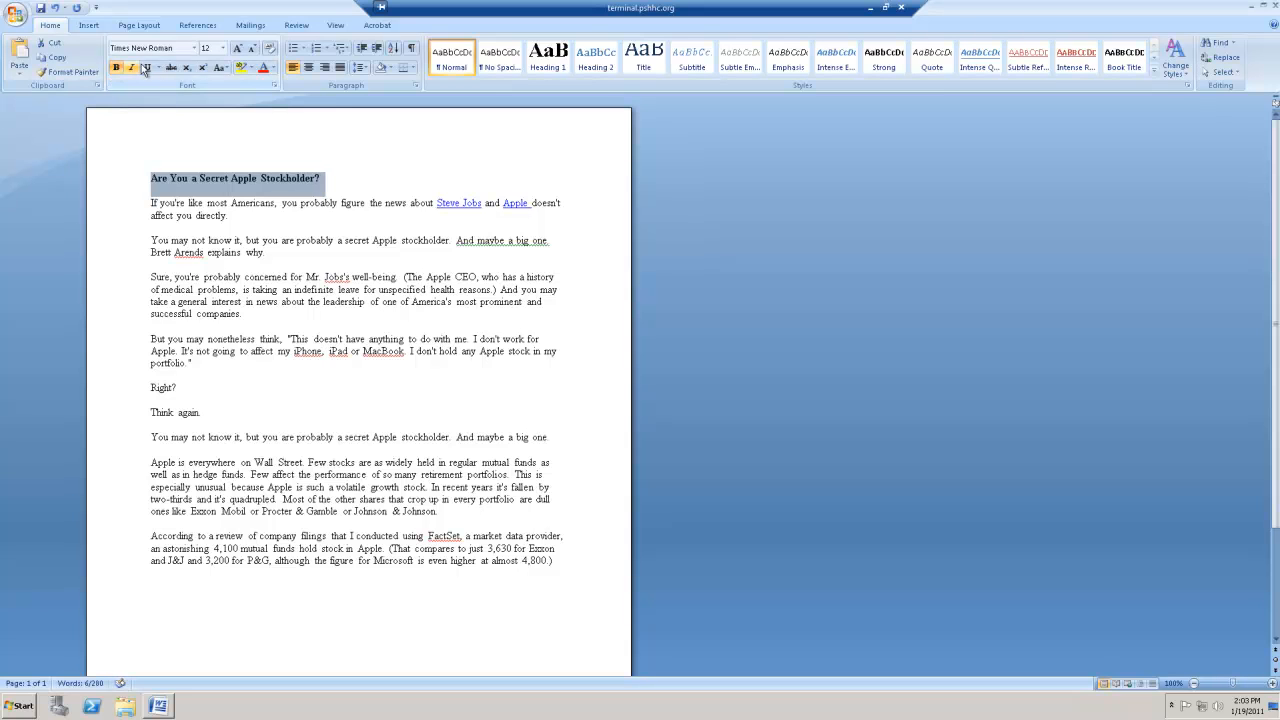
click(223, 49)
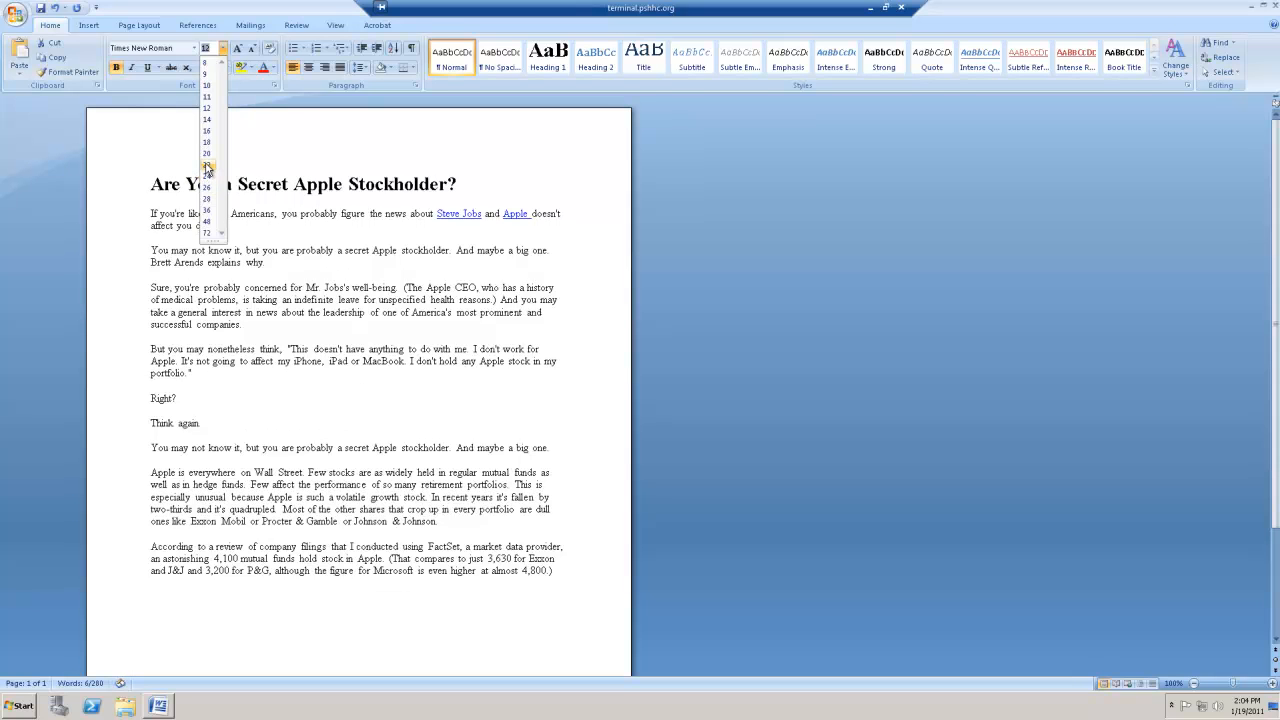
click(207, 167)
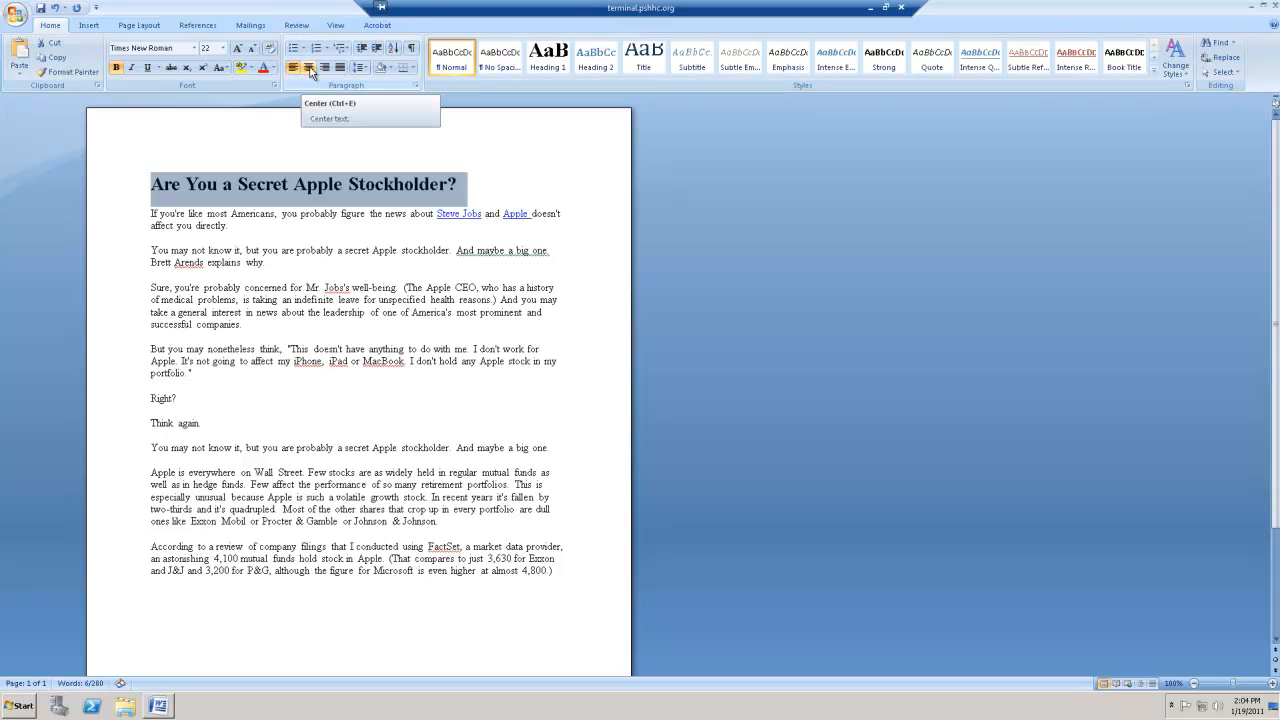
click(311, 72)
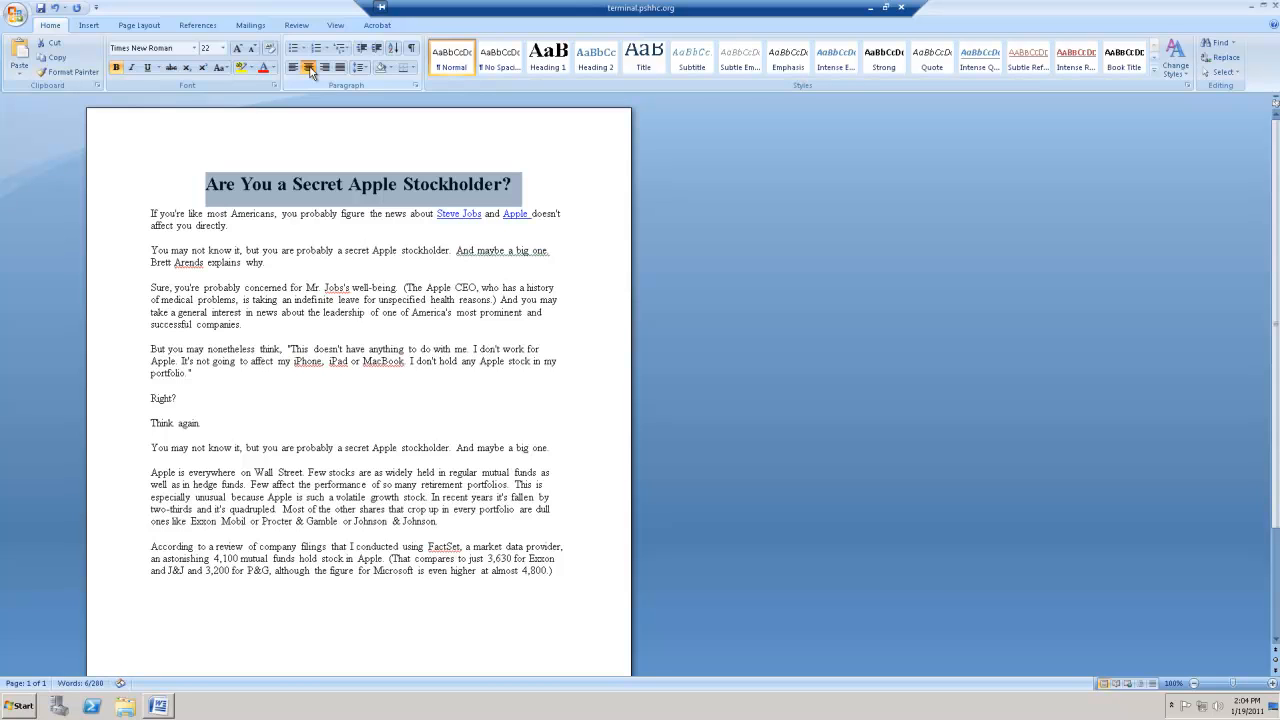
click(416, 231)
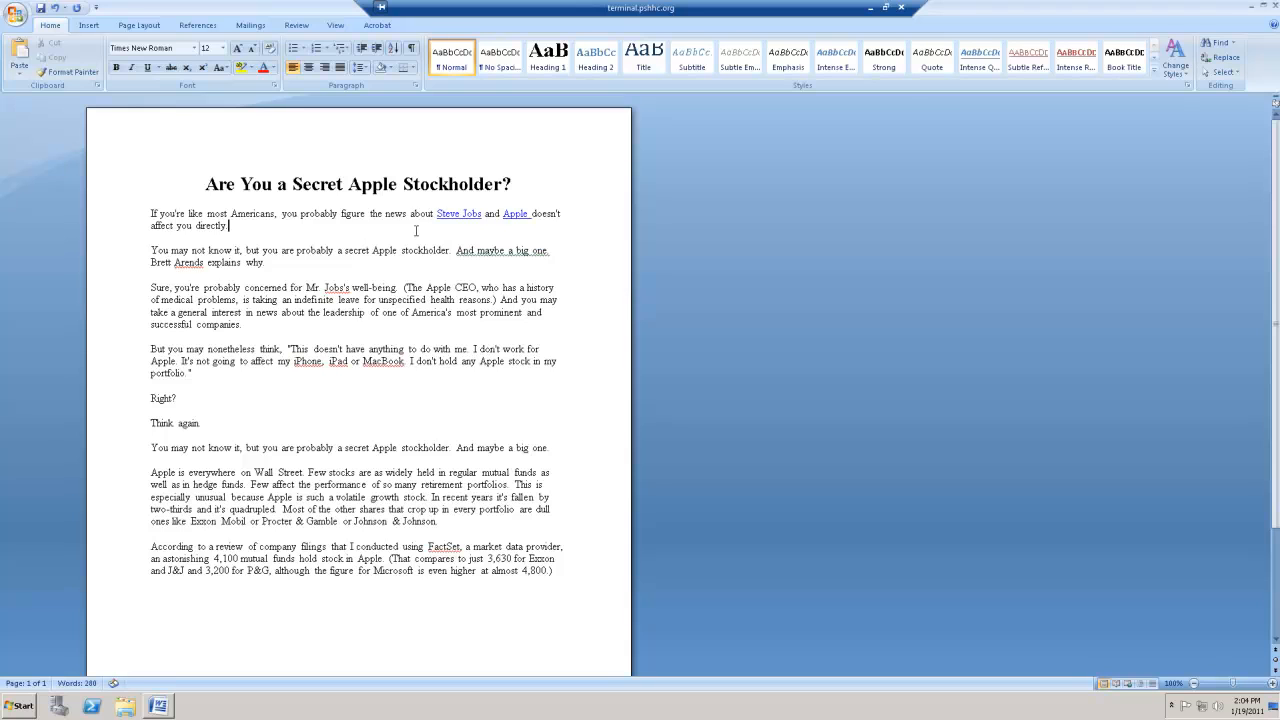
- Apply the No Spacing style to the first two paragraphs below the title
drag(272, 264, 117, 215)
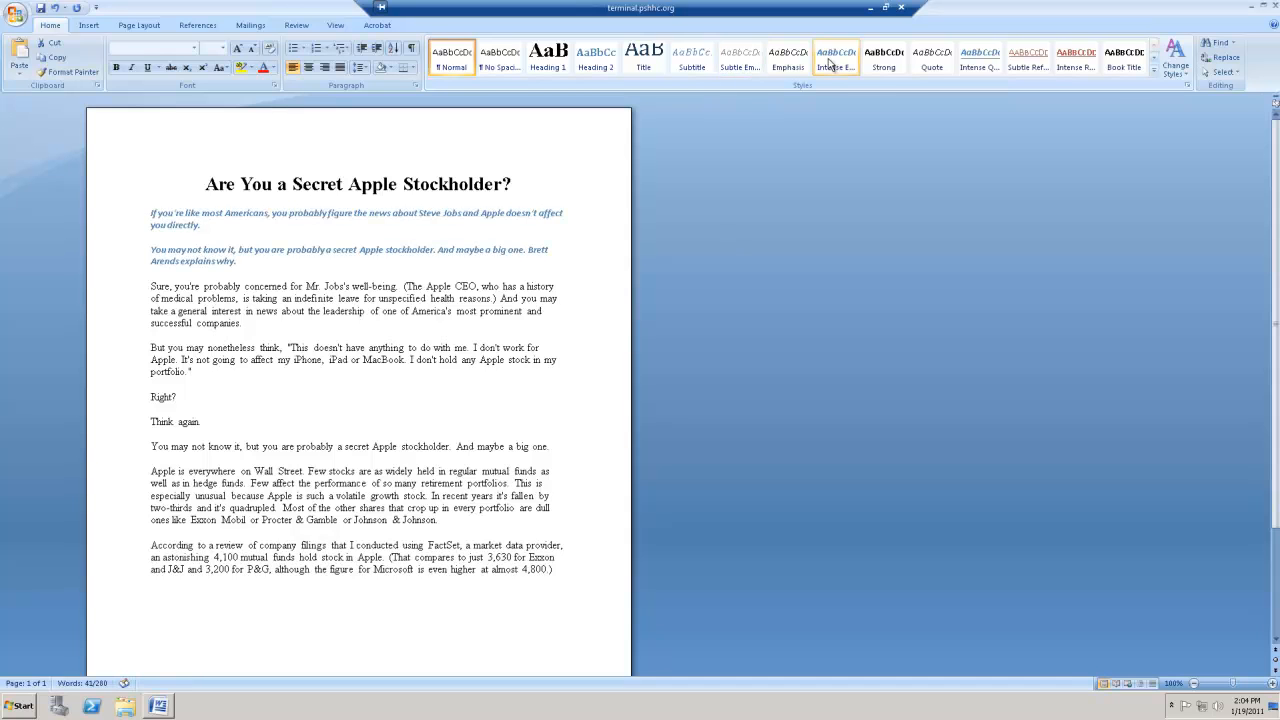
click(501, 66)
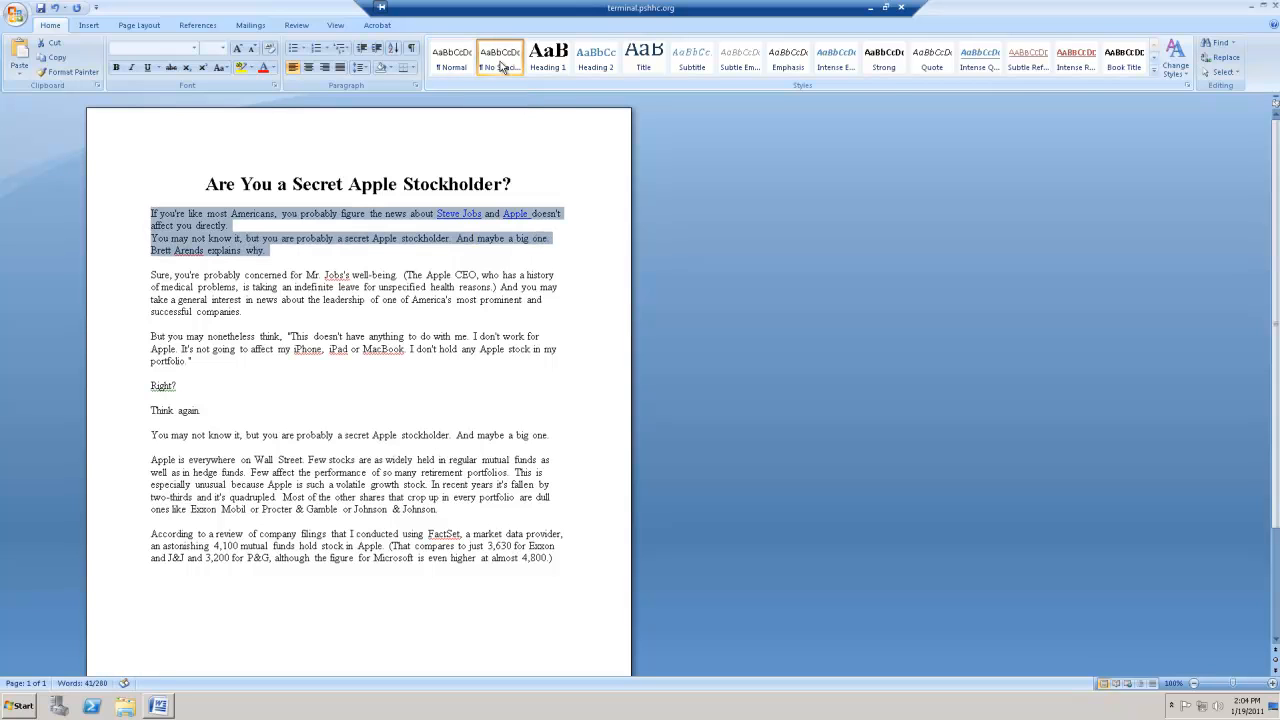
click(308, 409)
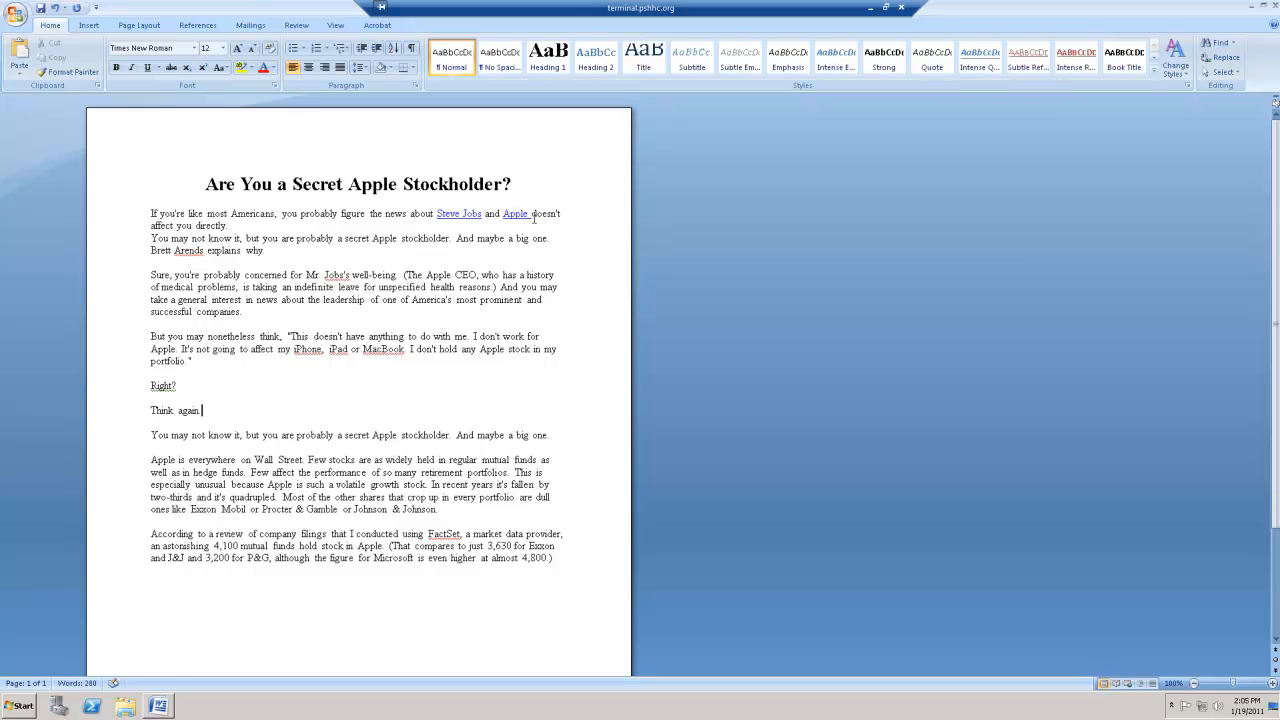
- Set the link text "Steve Jobs and Apple" in the first paragraph to the Automatic font color and remove its underline
drag(533, 215, 420, 220)
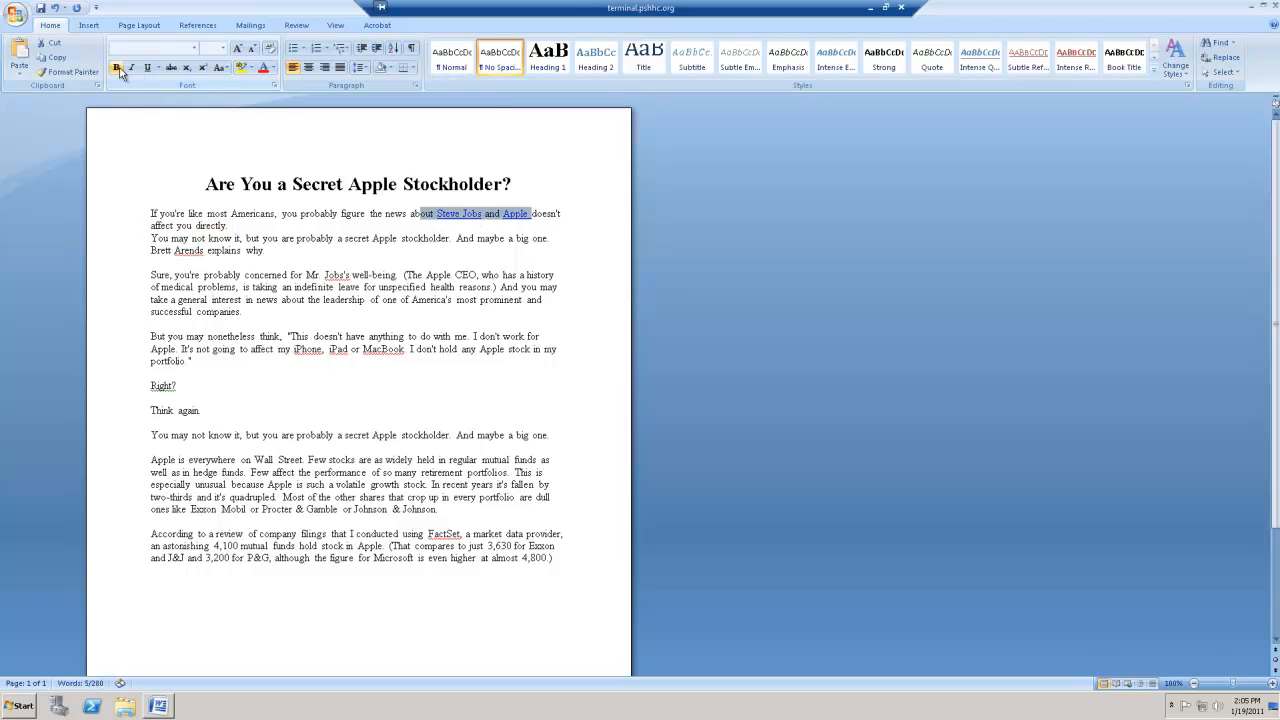
click(274, 68)
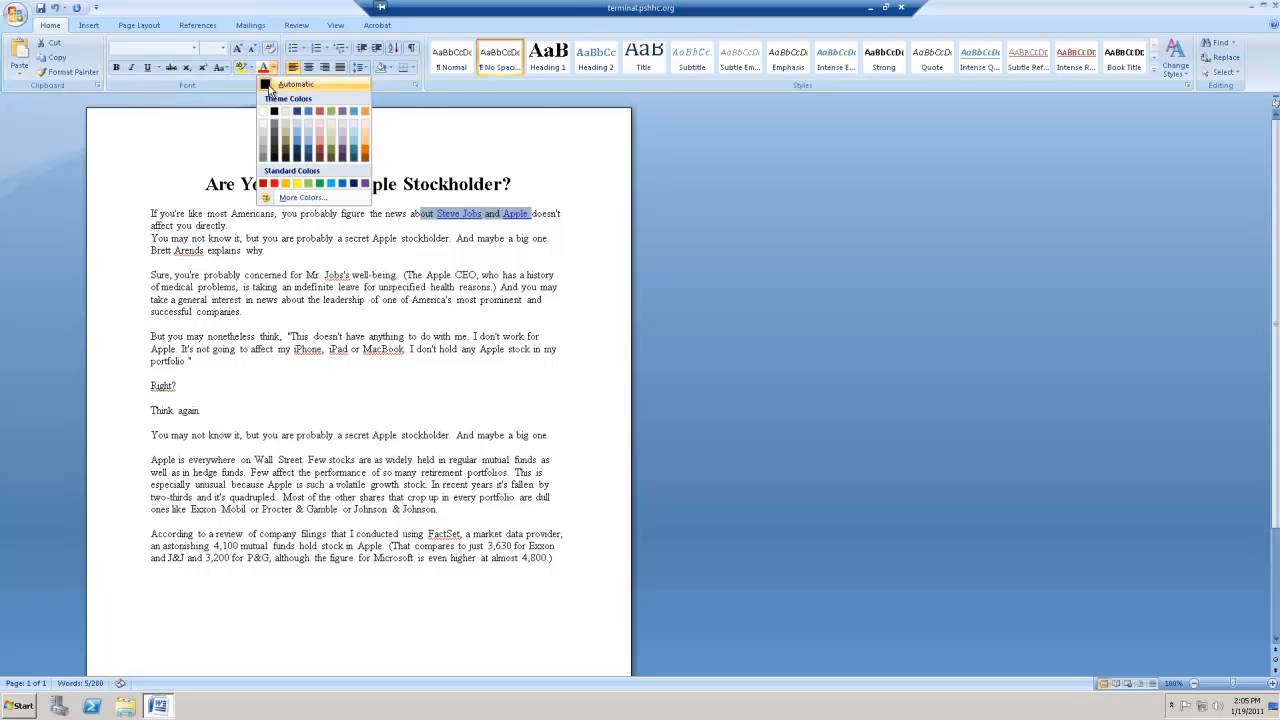
click(269, 87)
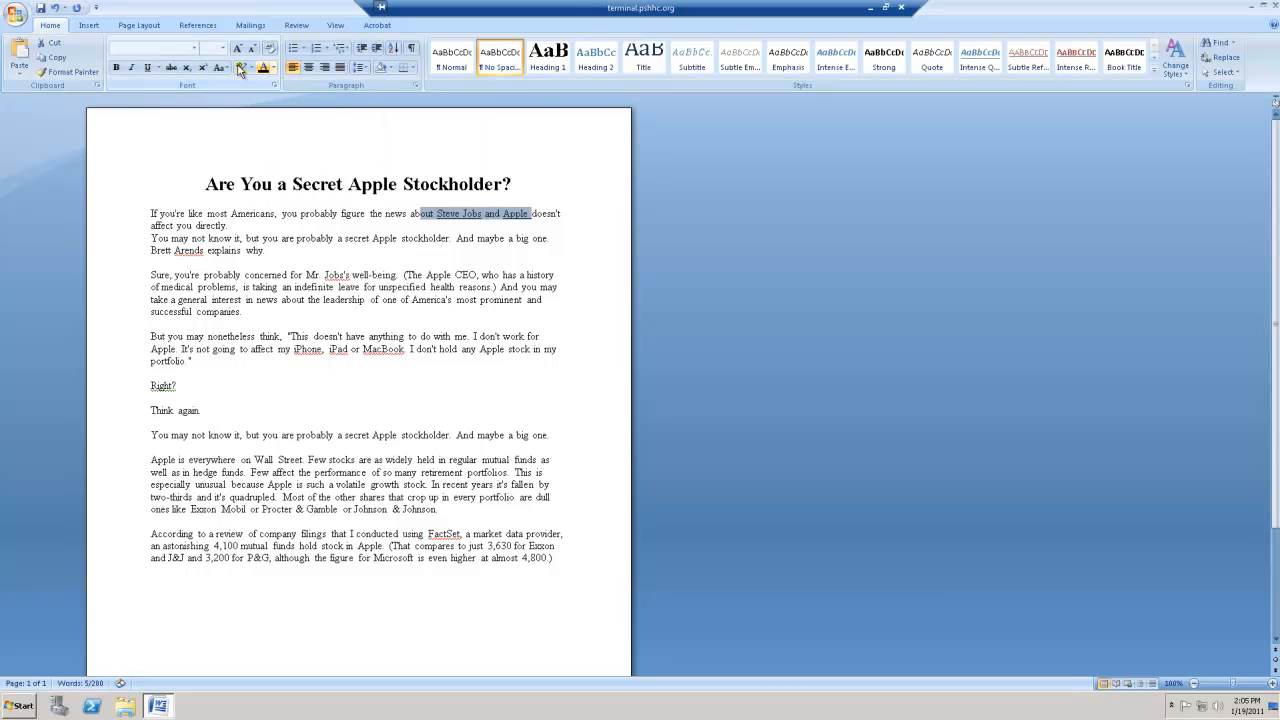
click(148, 70)
click(376, 226)
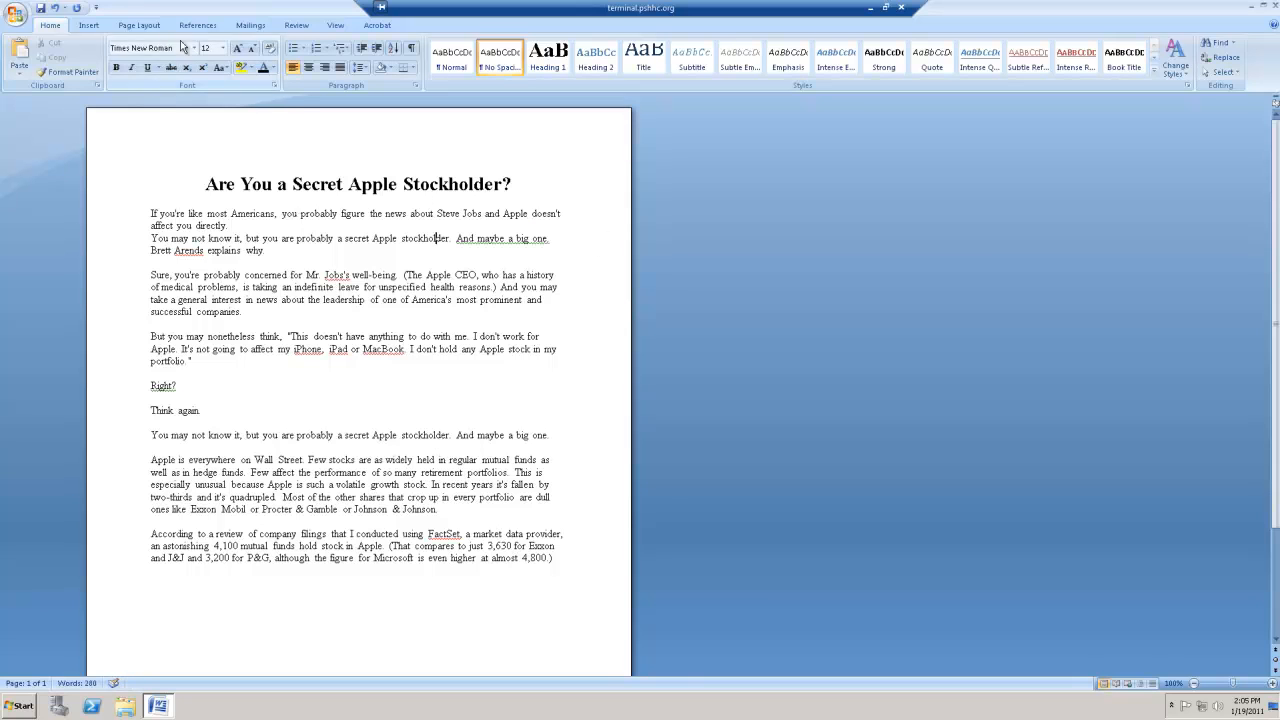
- Search the clip art for "Apple" and insert the Mac Classic image into the article
click(88, 26)
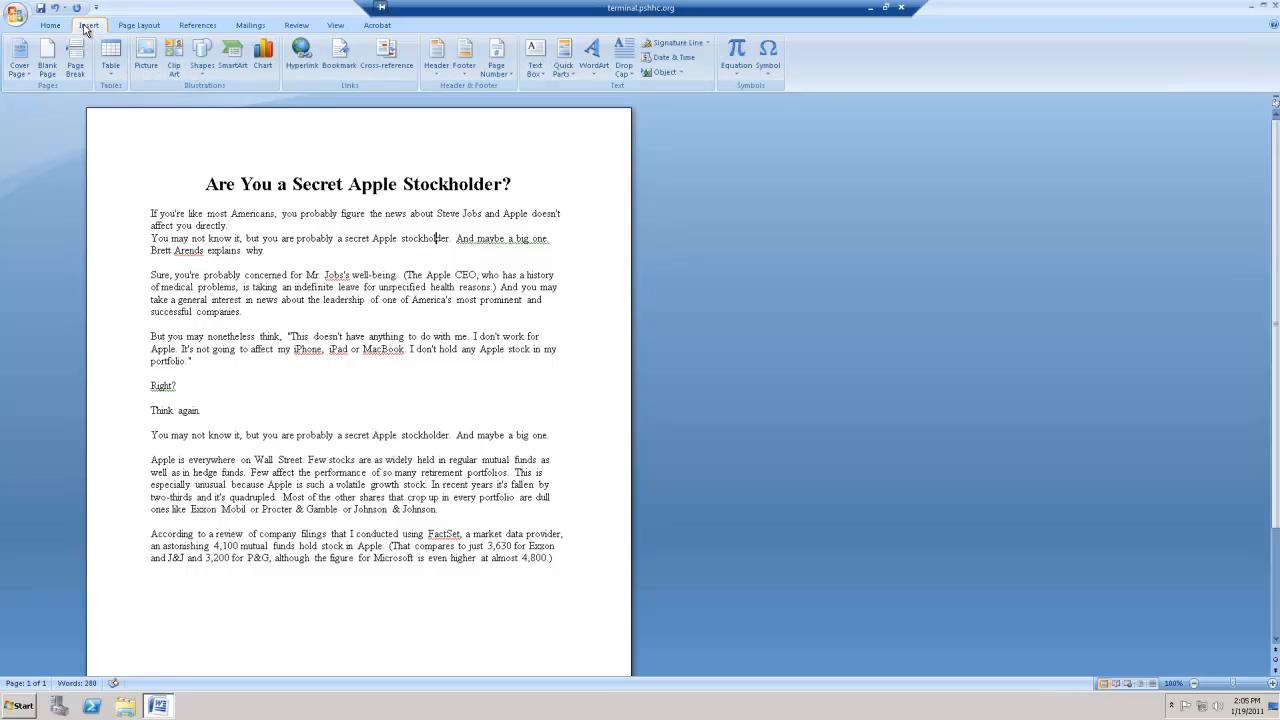
click(176, 64)
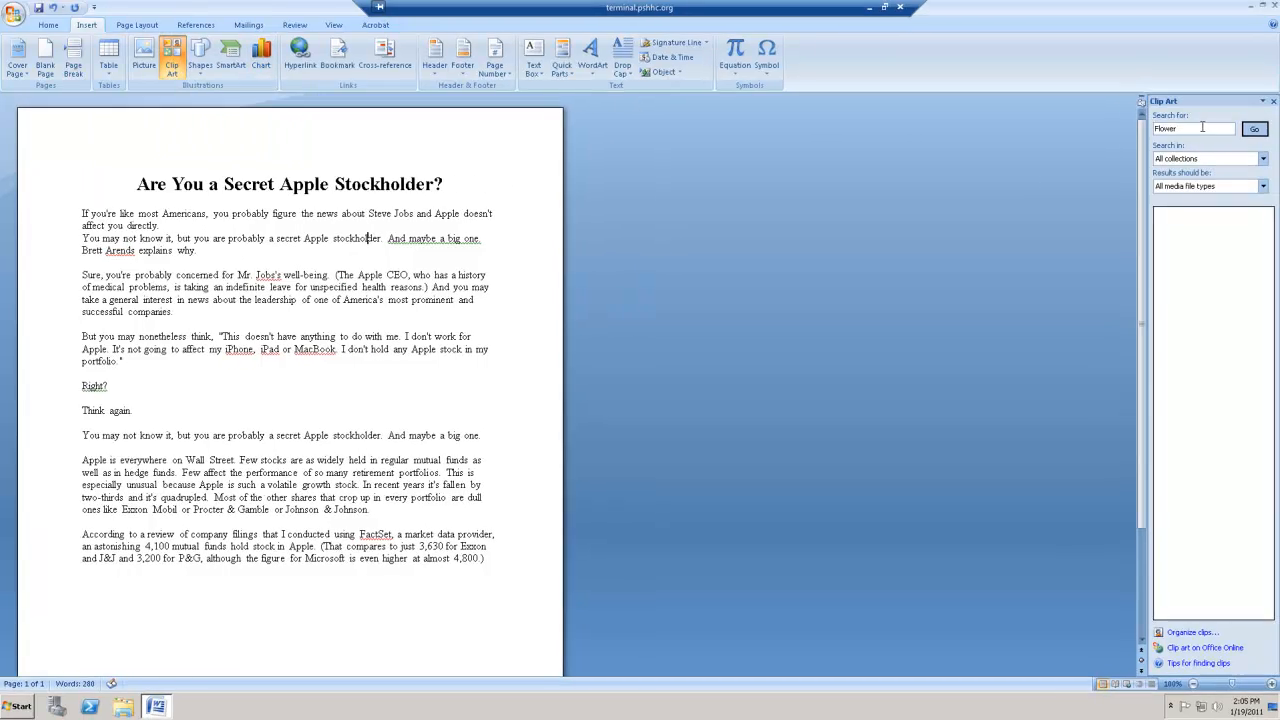
drag(1203, 128, 1128, 127)
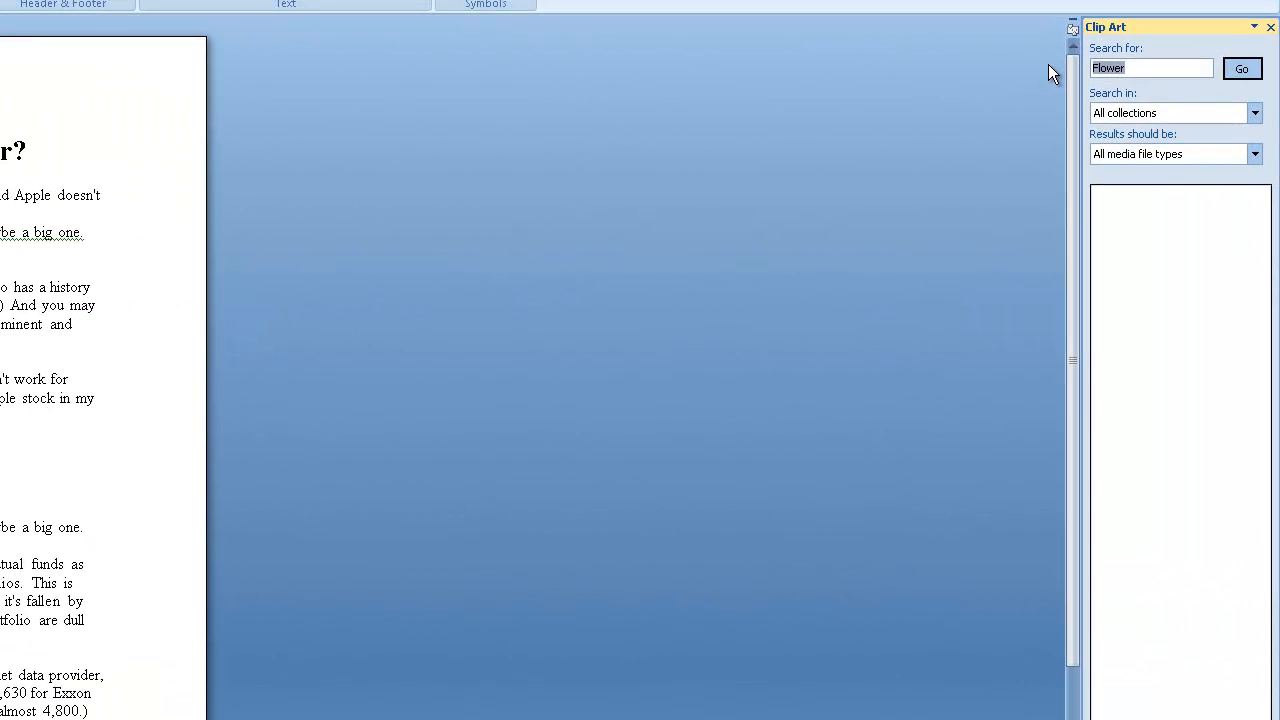
text(Apple)
key(Return)
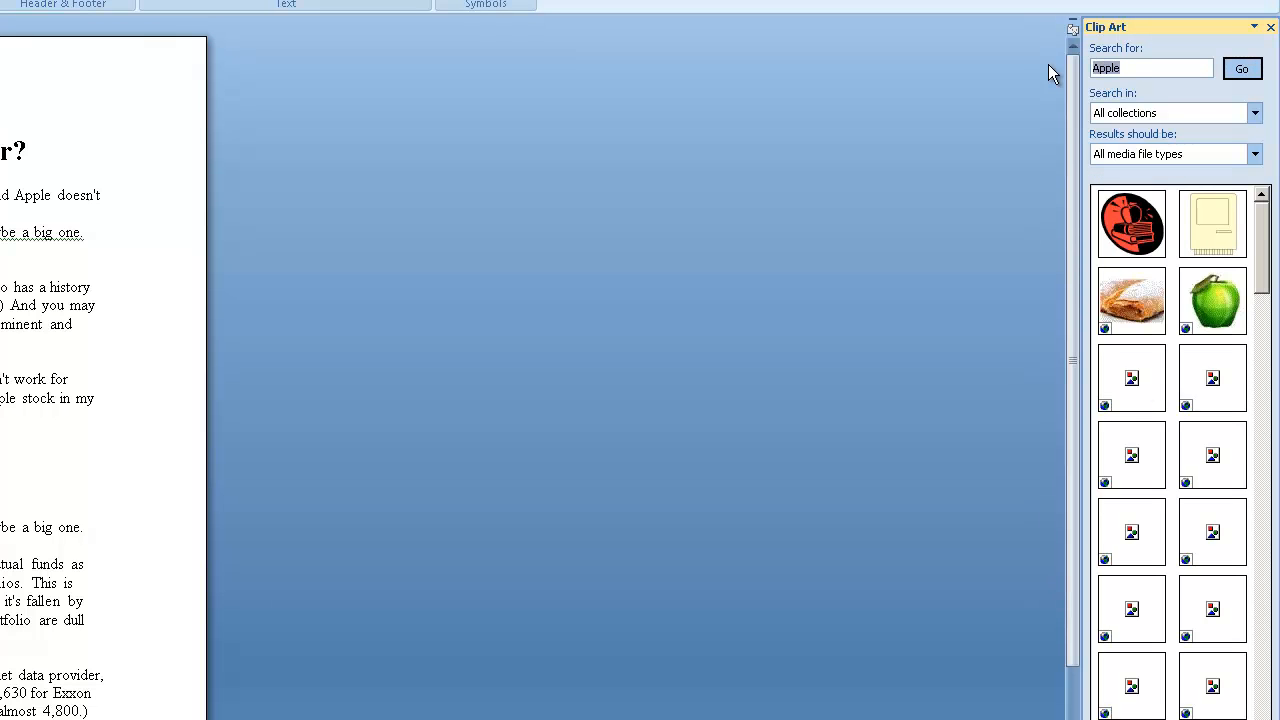
mouse_move(1243, 236)
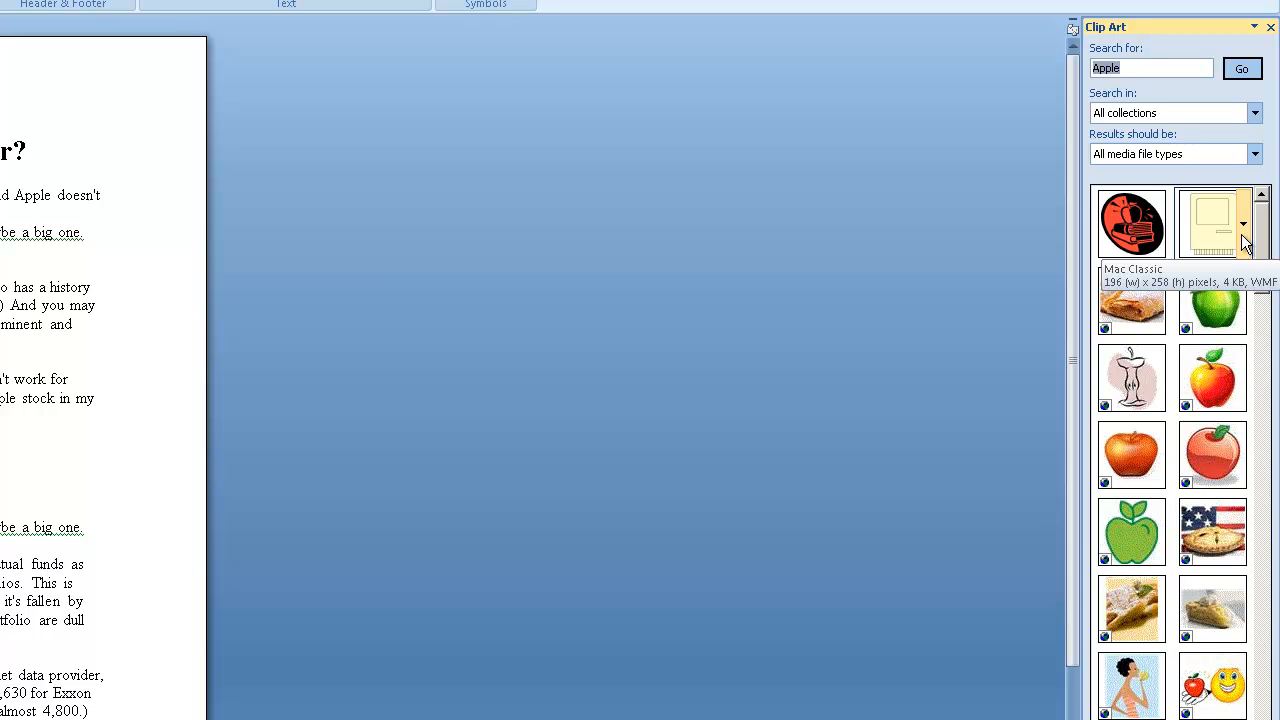
click(1243, 236)
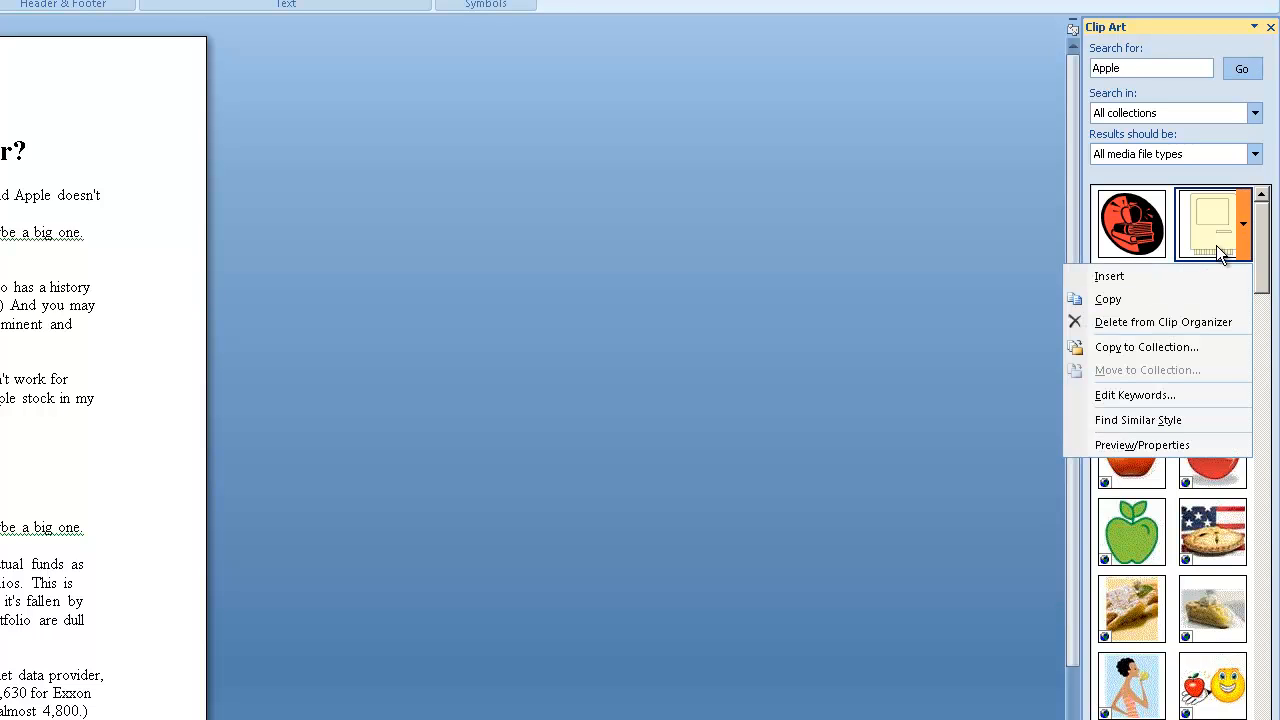
click(1164, 279)
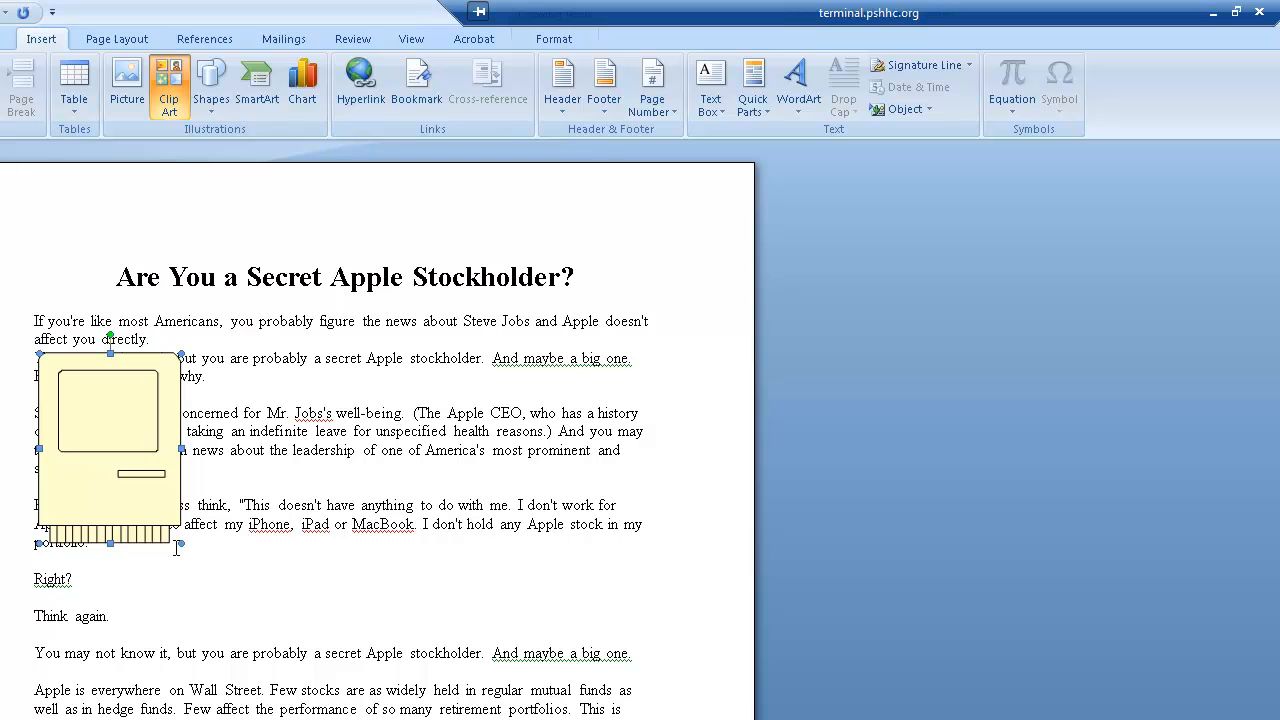
- Shrink the computer clip art and place it in the empty space beside the lines "Right?" and "Think again."
drag(180, 543, 143, 471)
drag(100, 390, 206, 568)
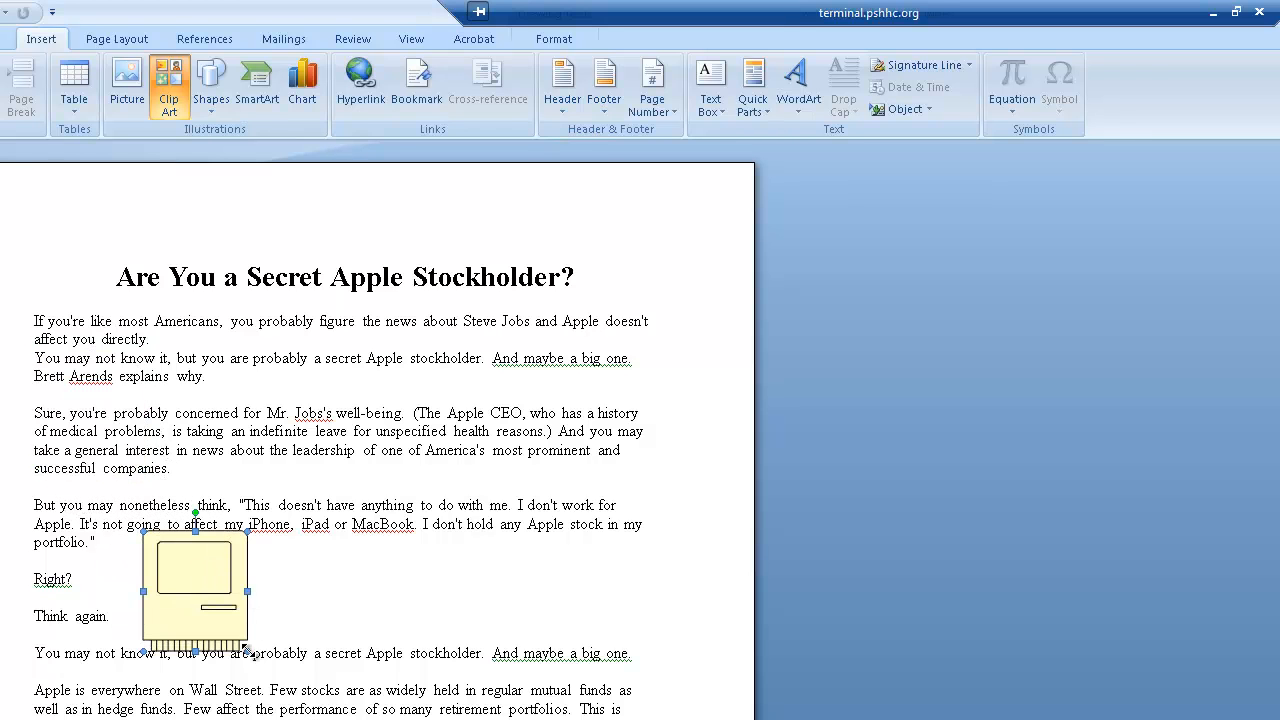
drag(245, 640, 337, 594)
click(495, 605)
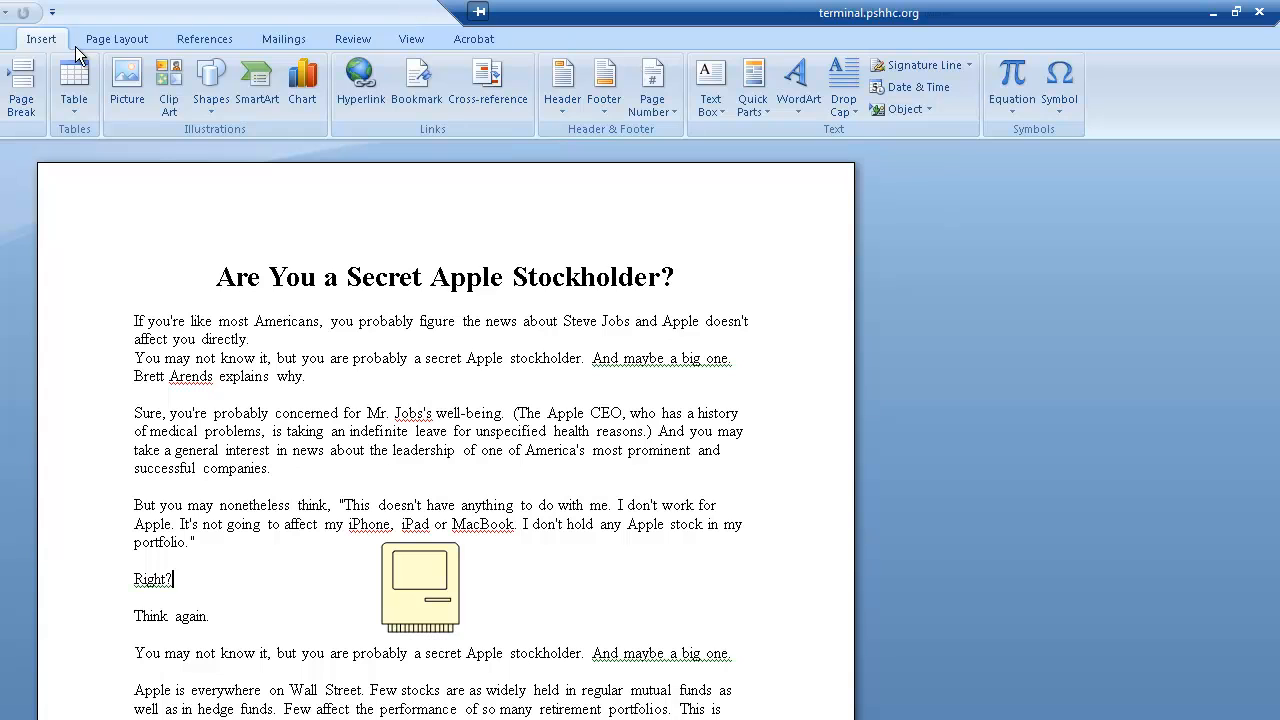
- Insert the Penguins picture after "Right?" and shrink it to about 1.69" high by 2.25" wide
click(133, 85)
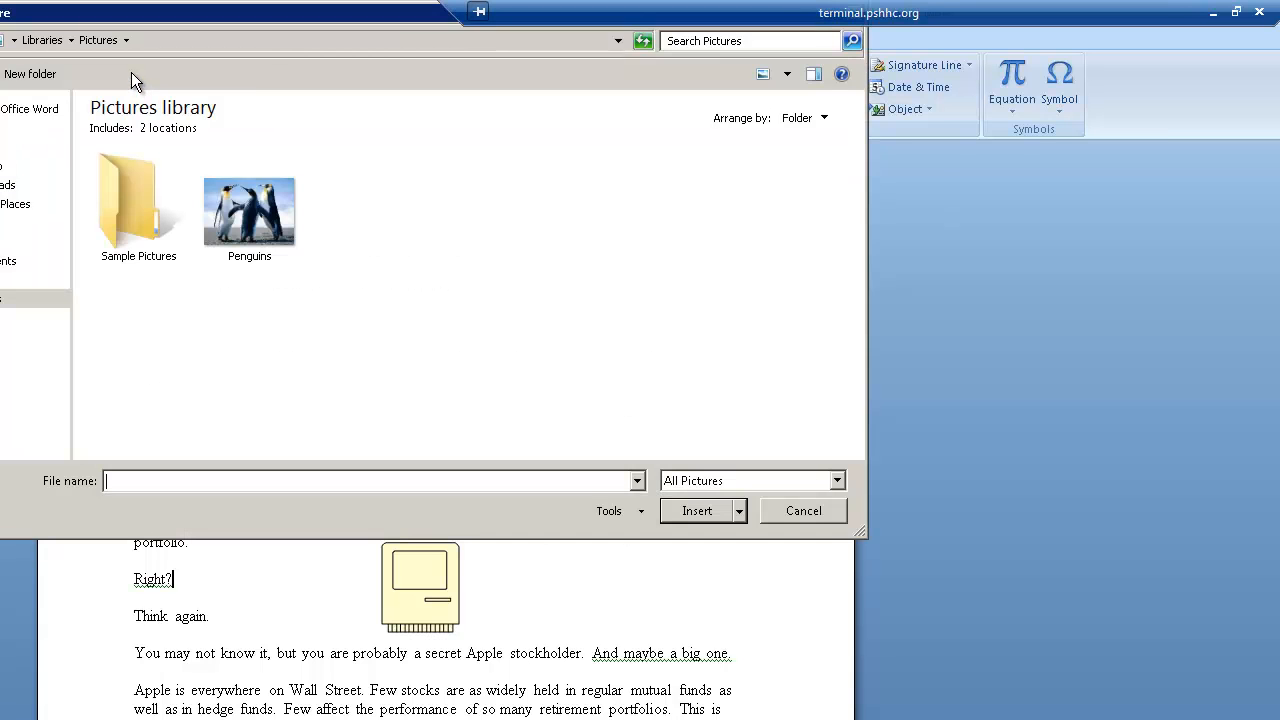
double_click(239, 228)
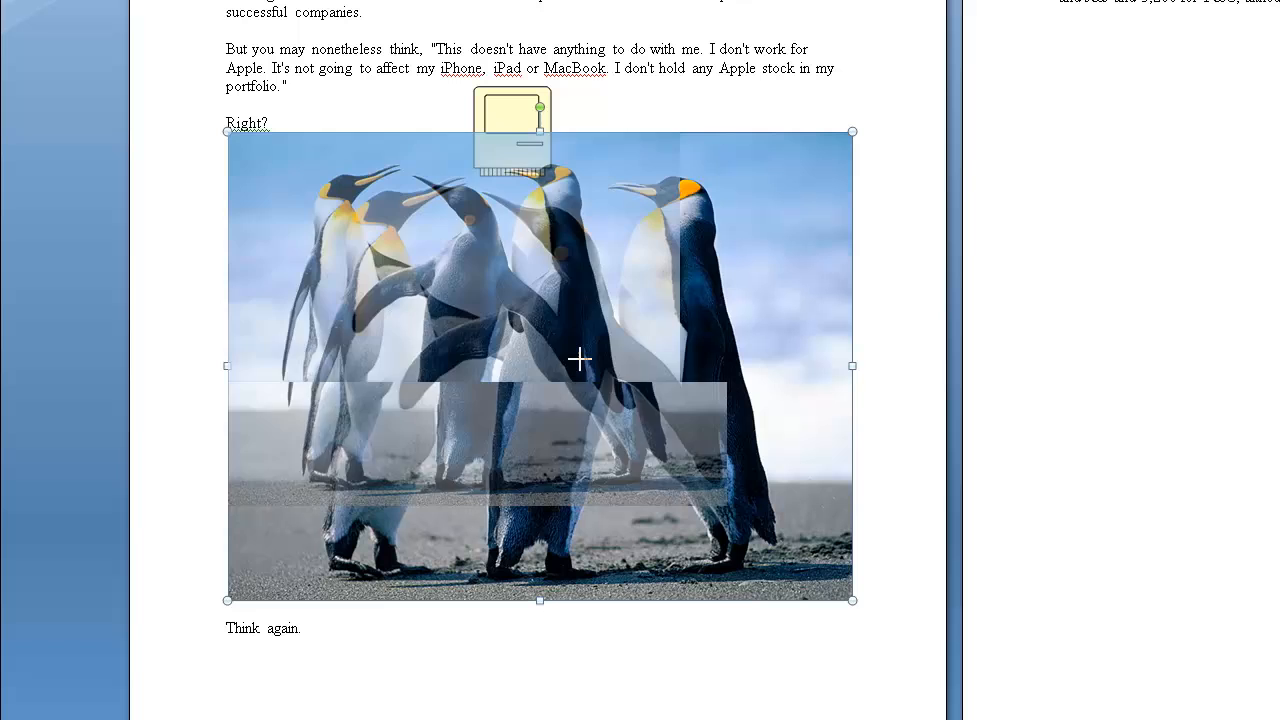
drag(580, 358, 419, 230)
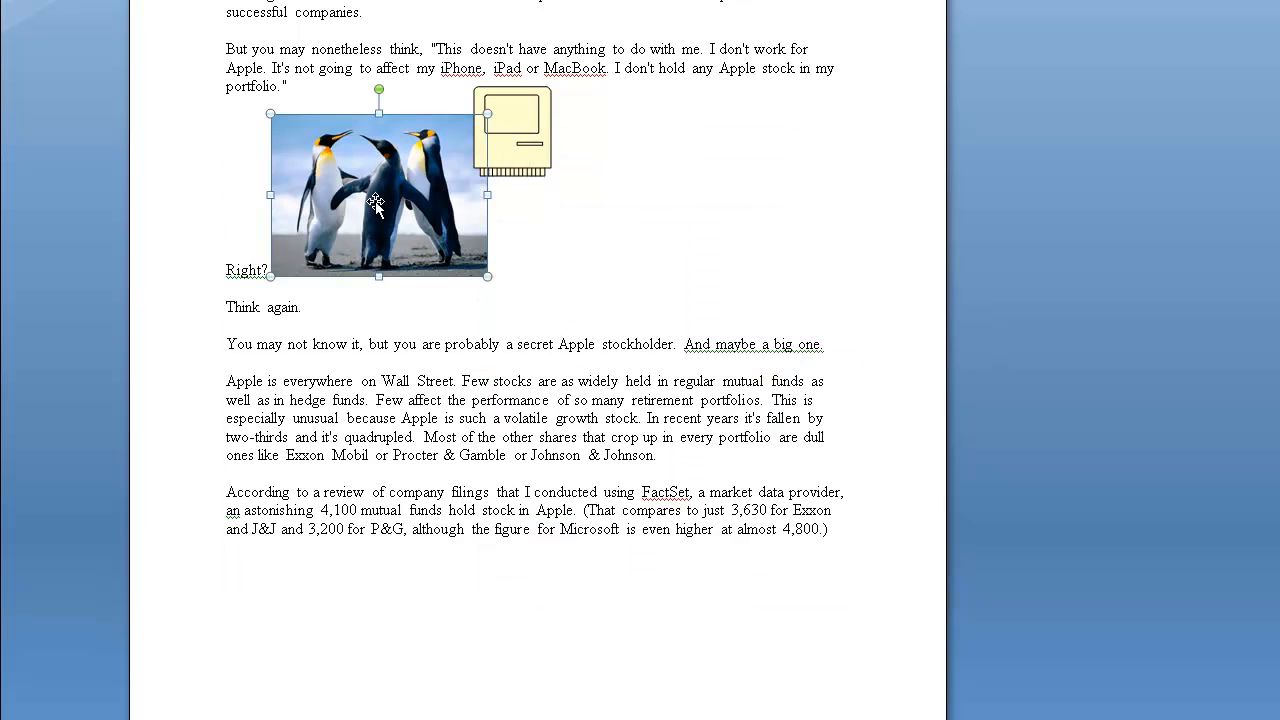
- Move the Penguins picture below the article's last paragraph and center it on the page
drag(359, 158, 441, 334)
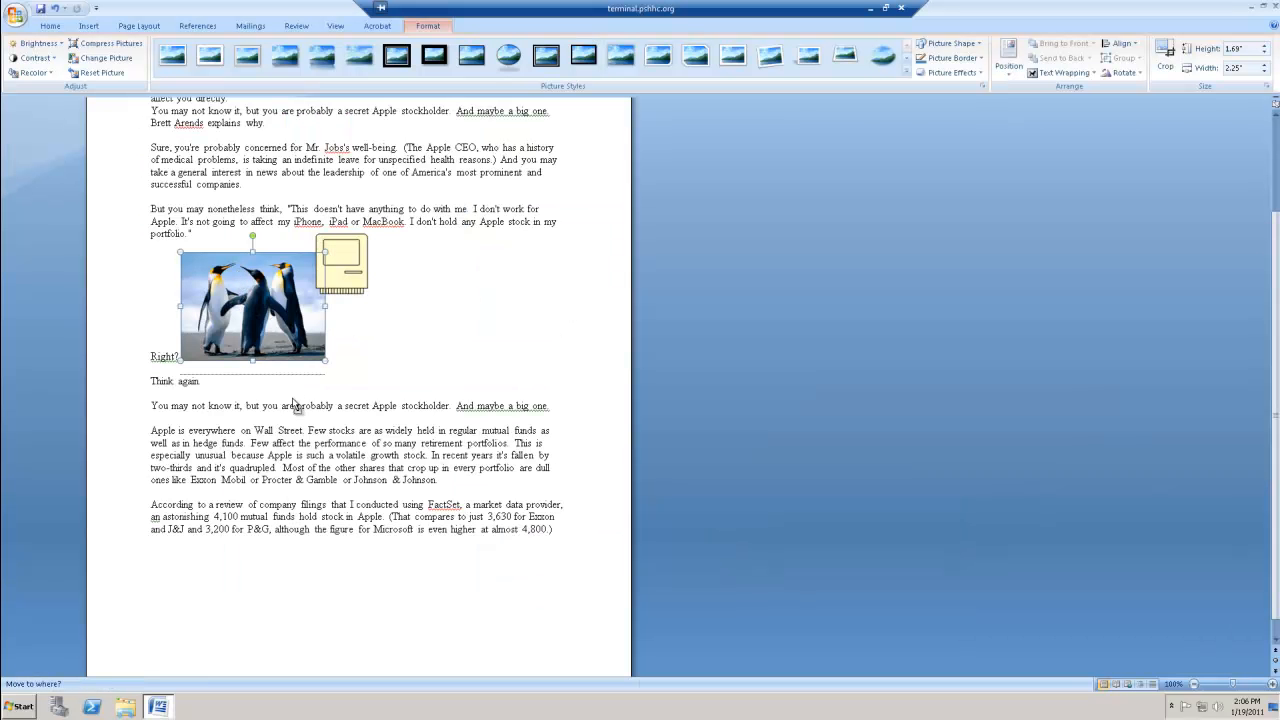
drag(294, 404, 337, 598)
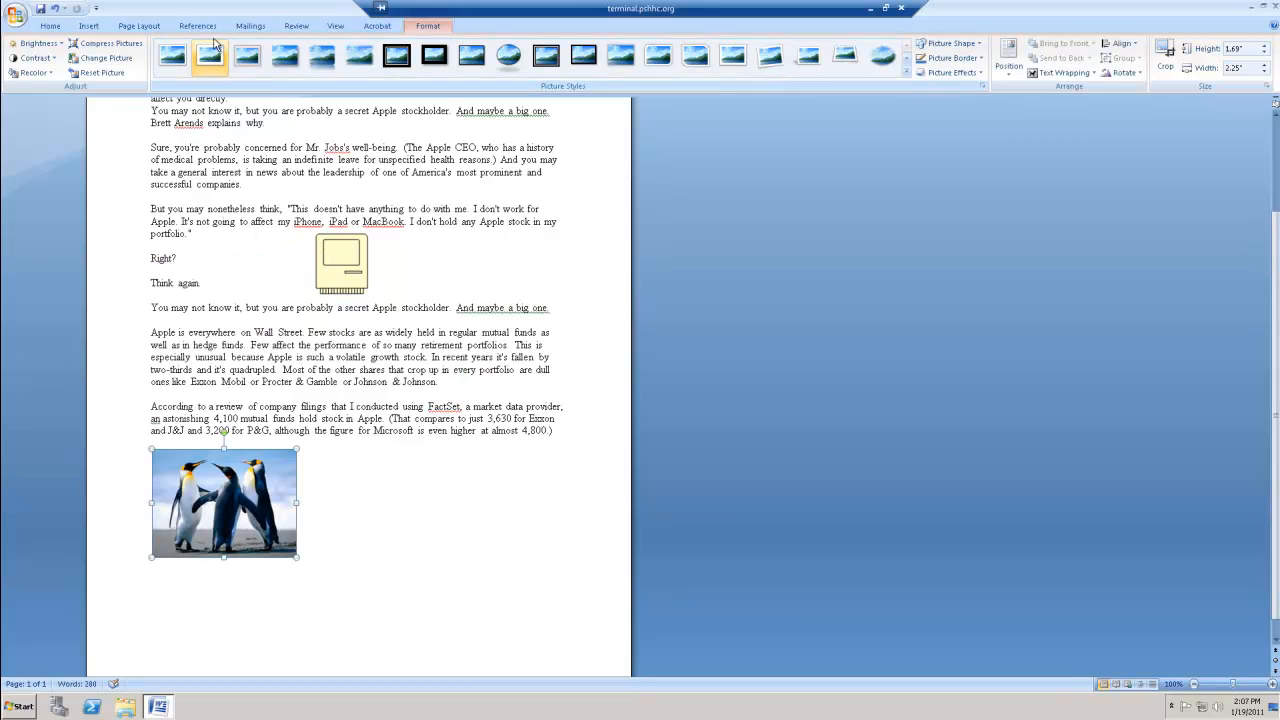
click(52, 28)
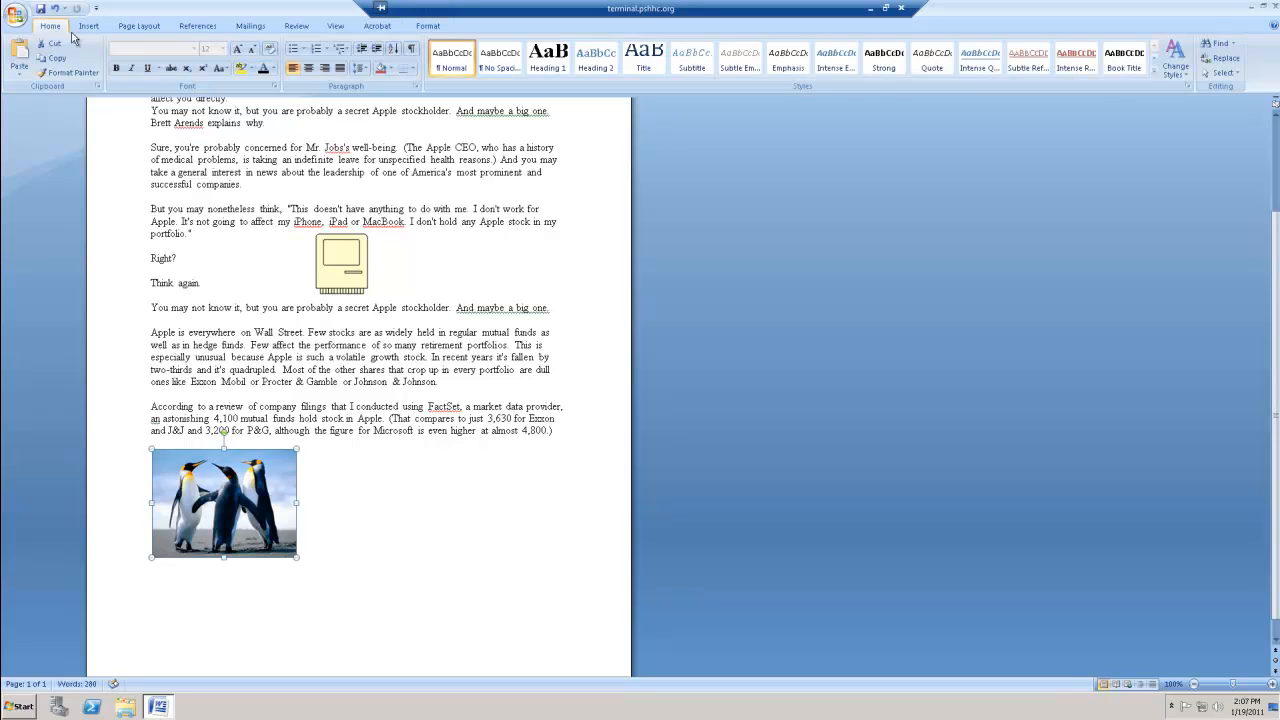
click(308, 69)
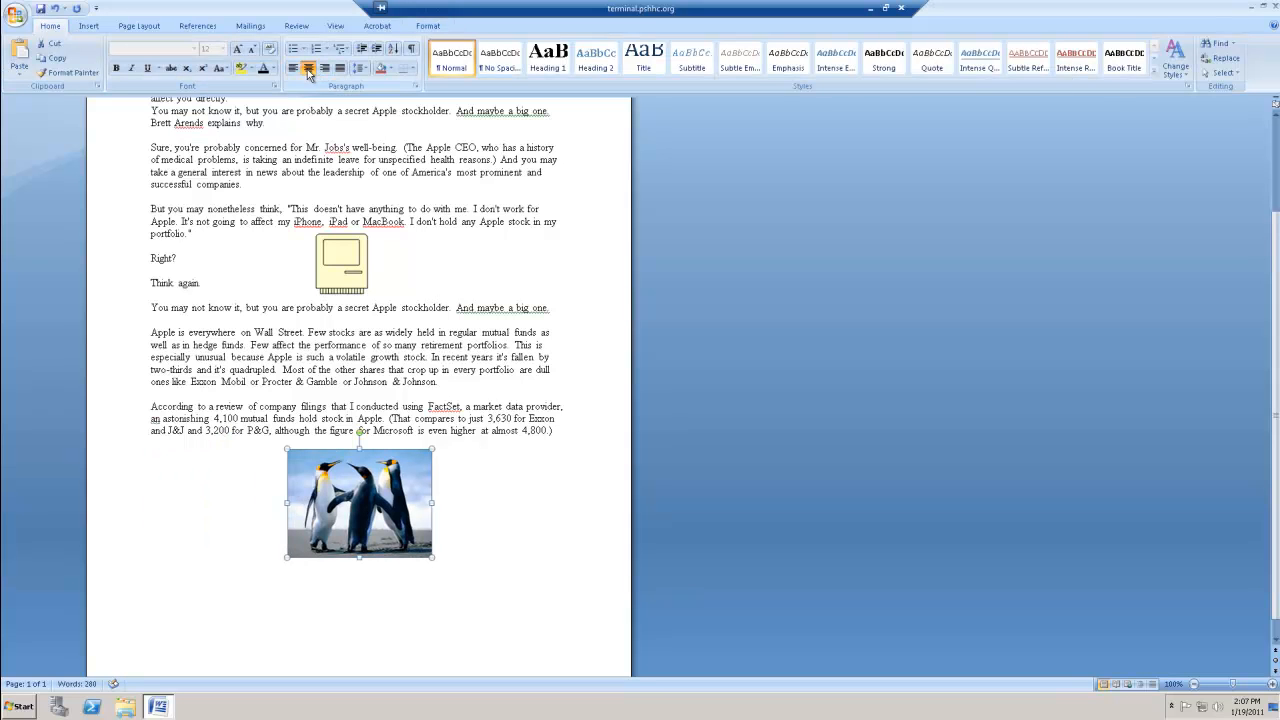
- Apply the Soft Edge Rectangle picture style to the Penguins picture below the article
click(428, 26)
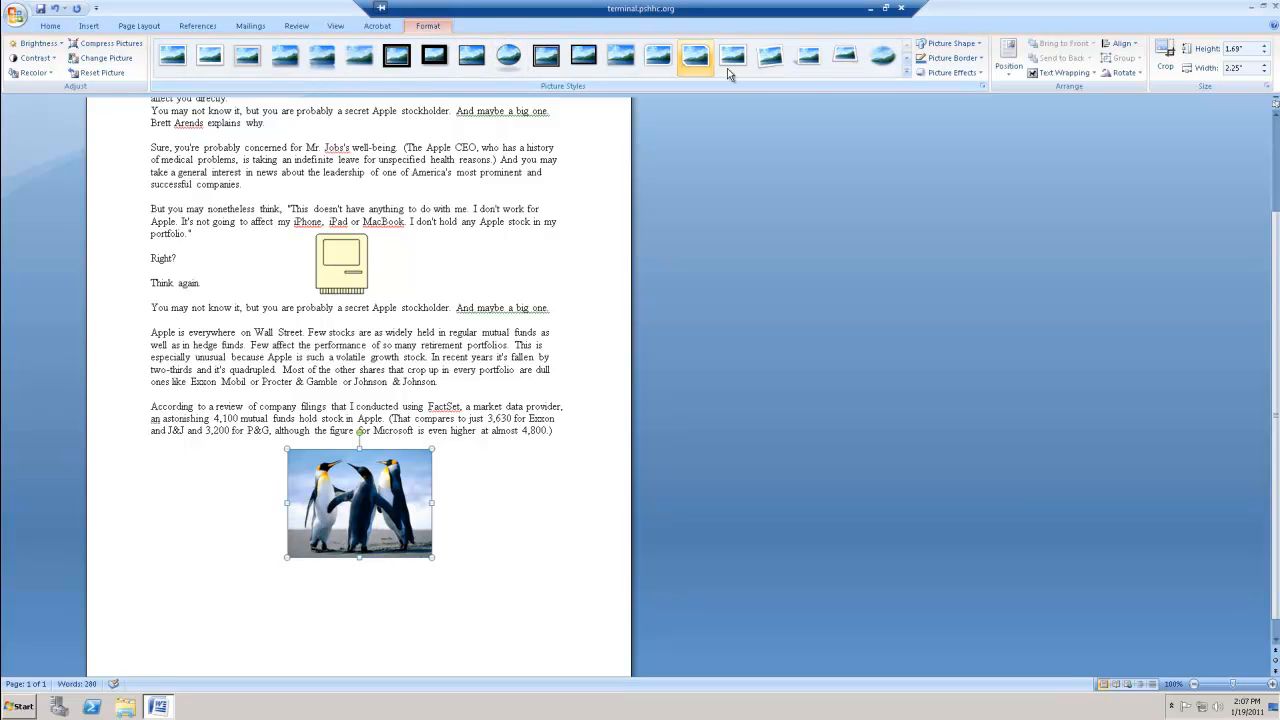
click(885, 62)
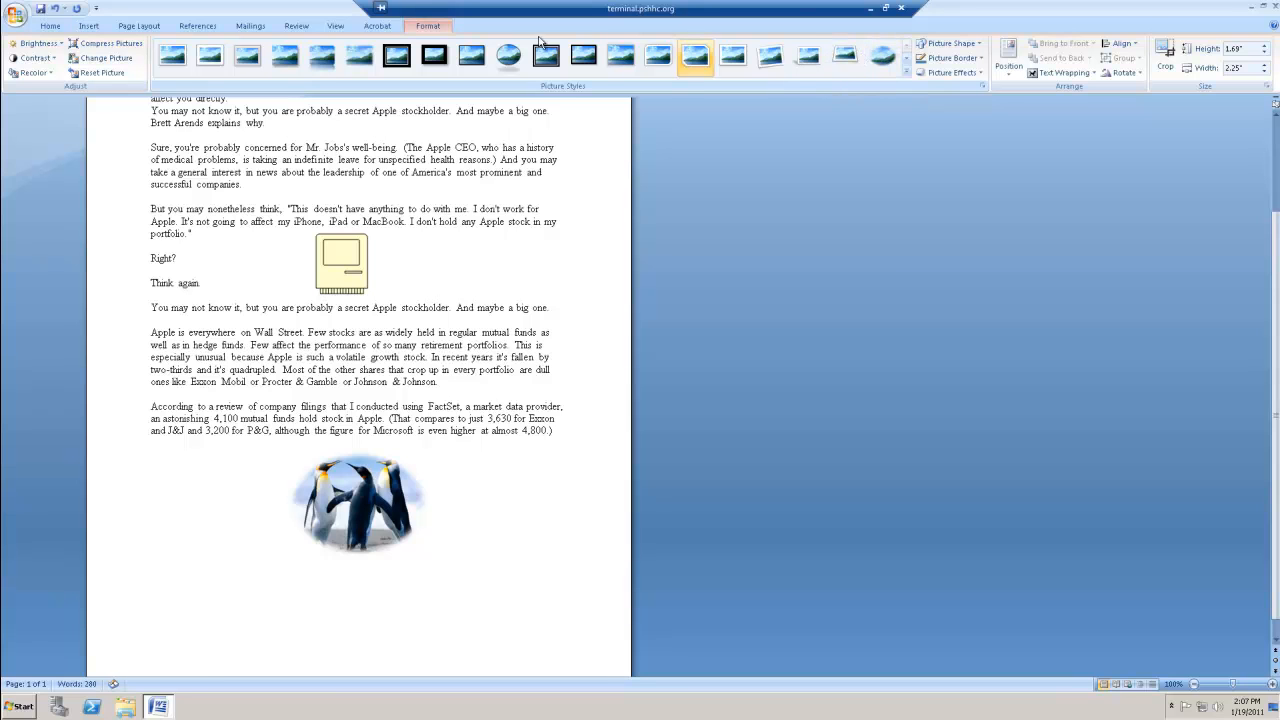
click(509, 56)
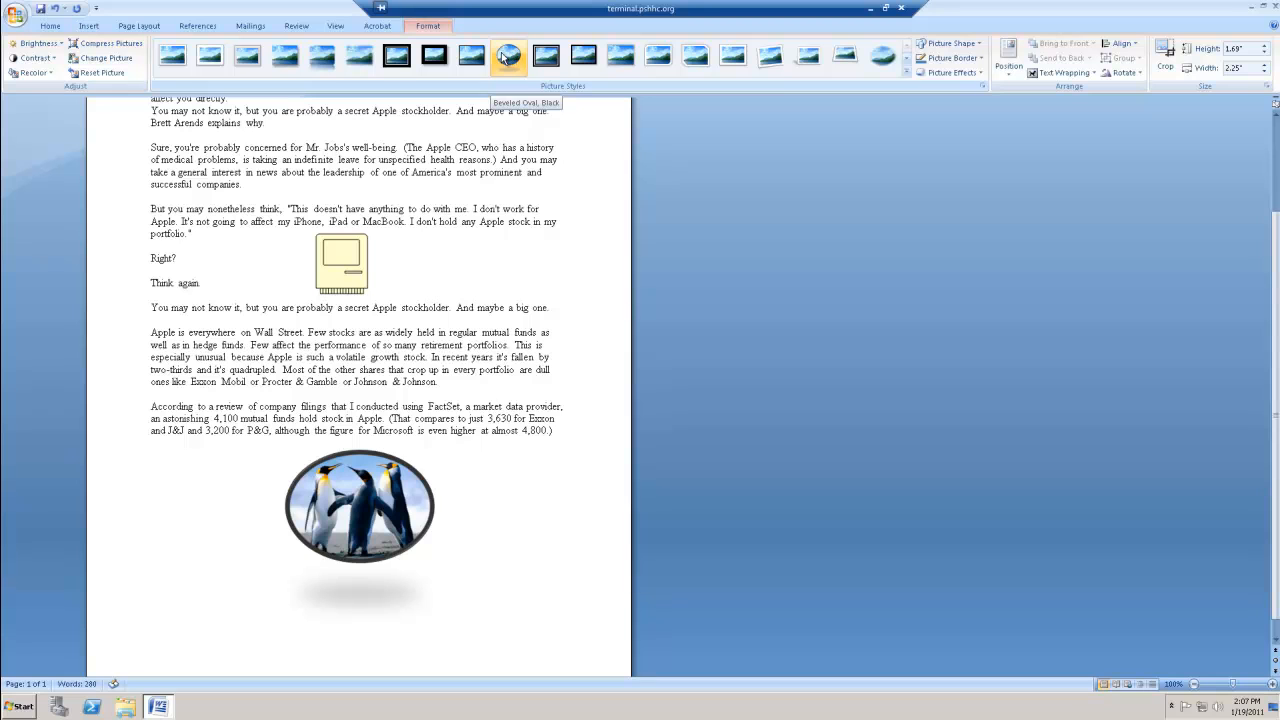
click(366, 58)
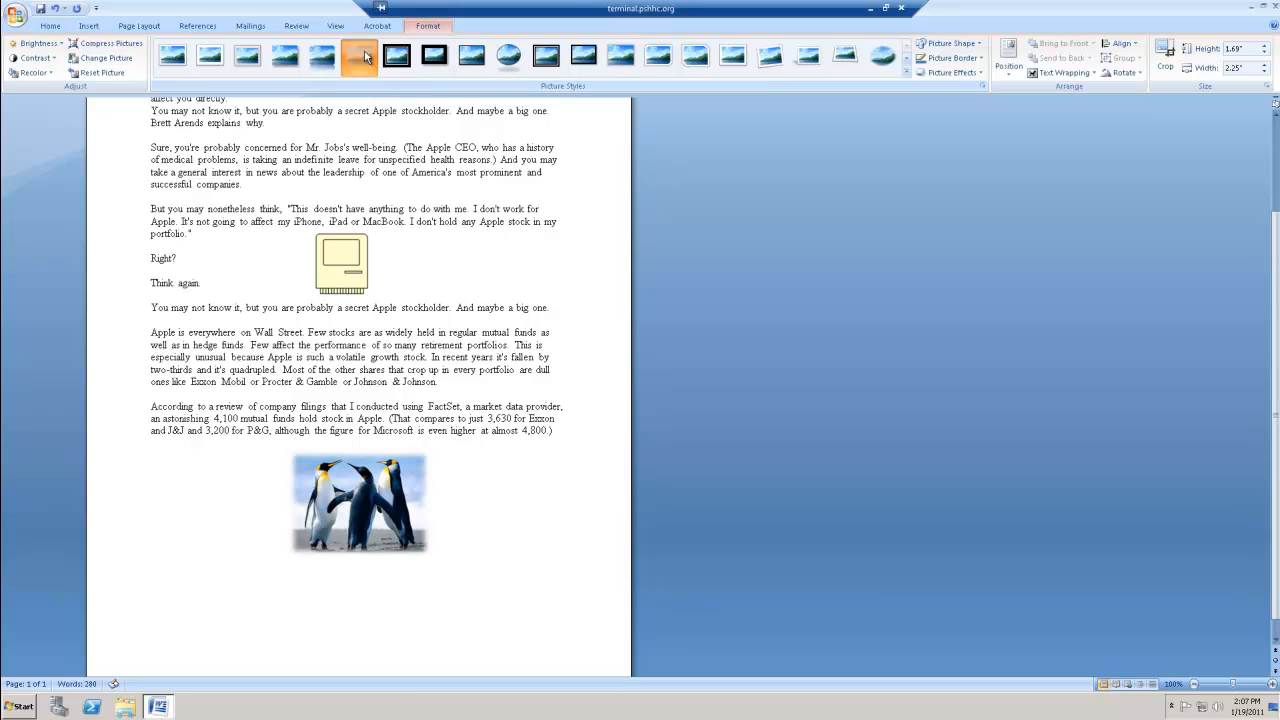
click(495, 561)
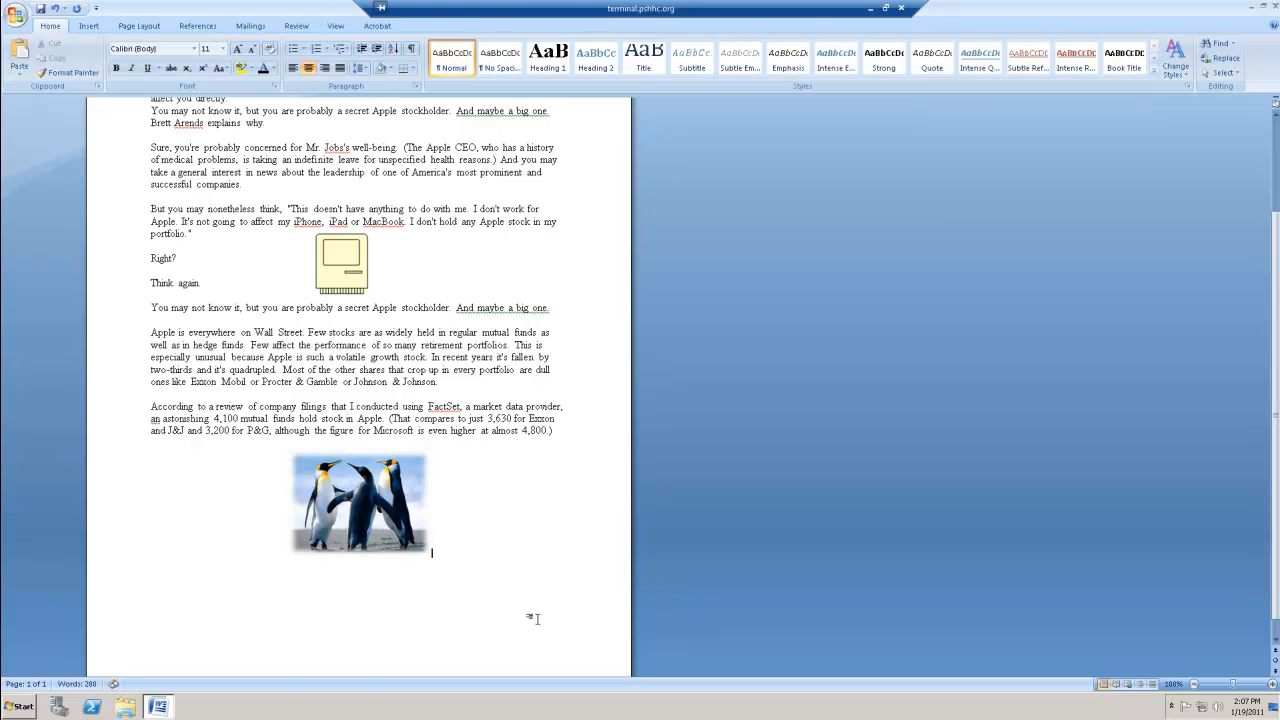
- Start saving a copy of the article as a Word Document and name it "Sample Article 2"
scroll(533, 617, up, 3)
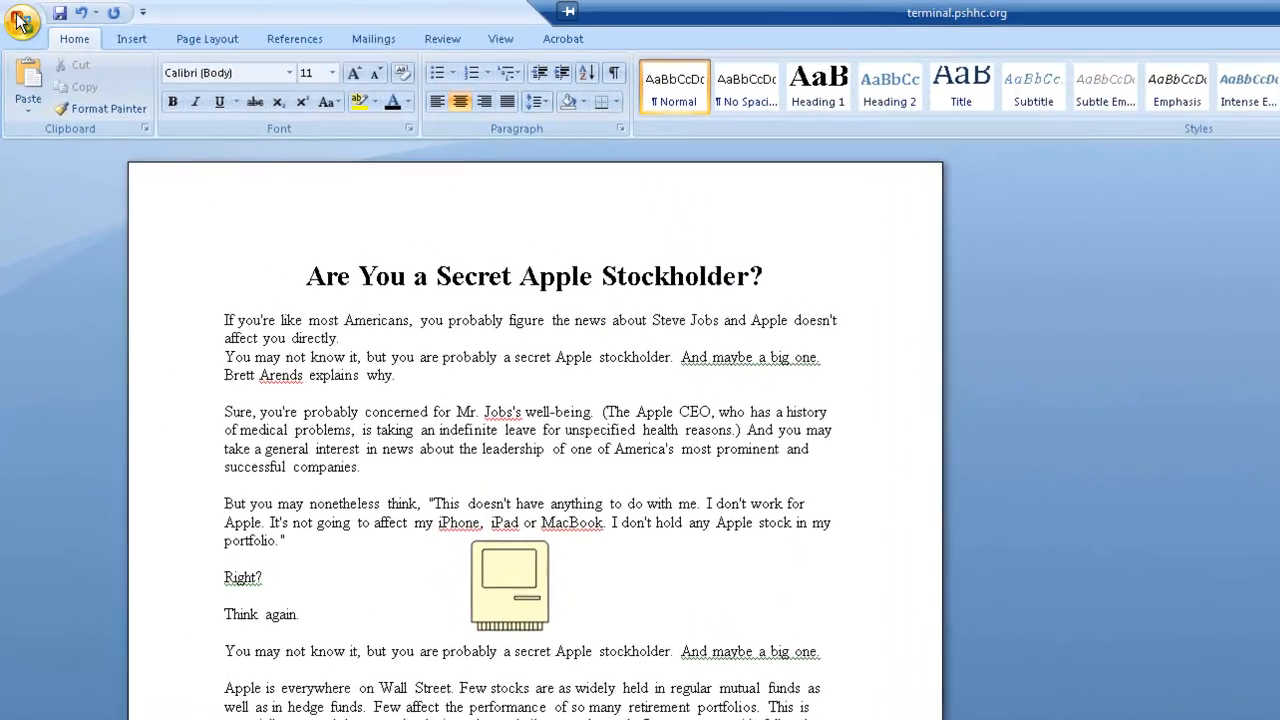
click(20, 21)
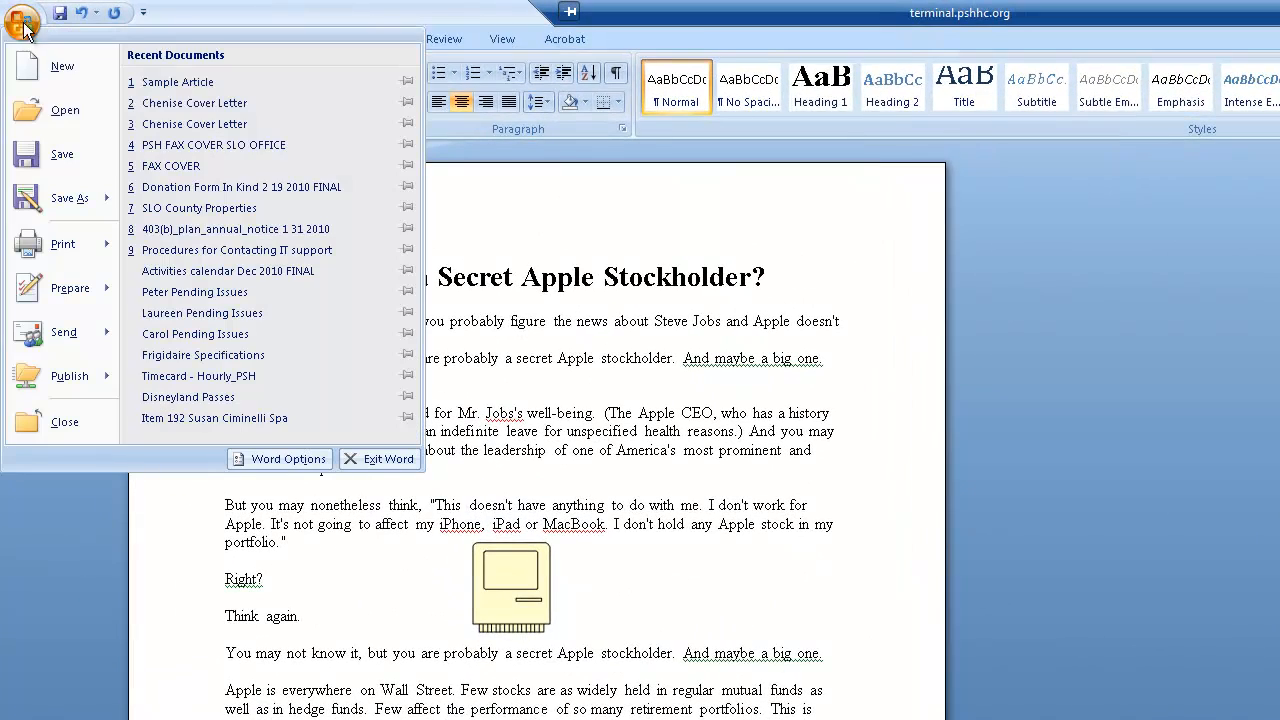
mouse_move(51, 203)
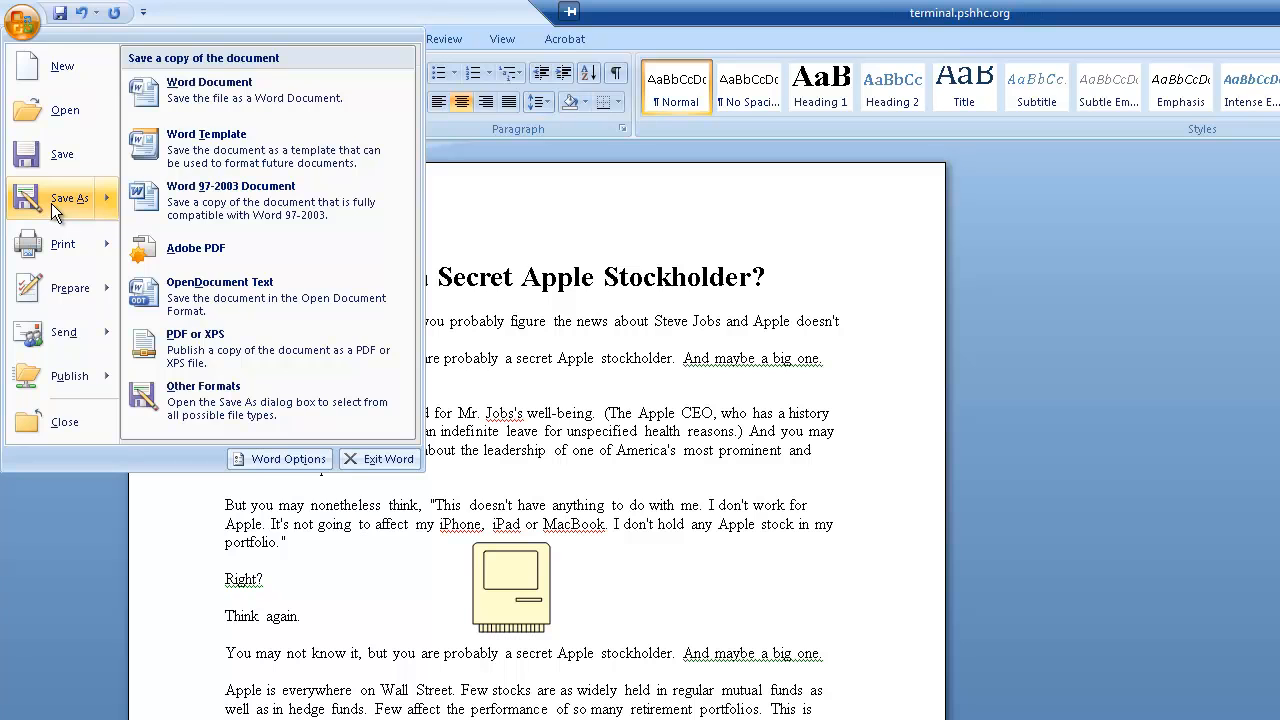
click(210, 90)
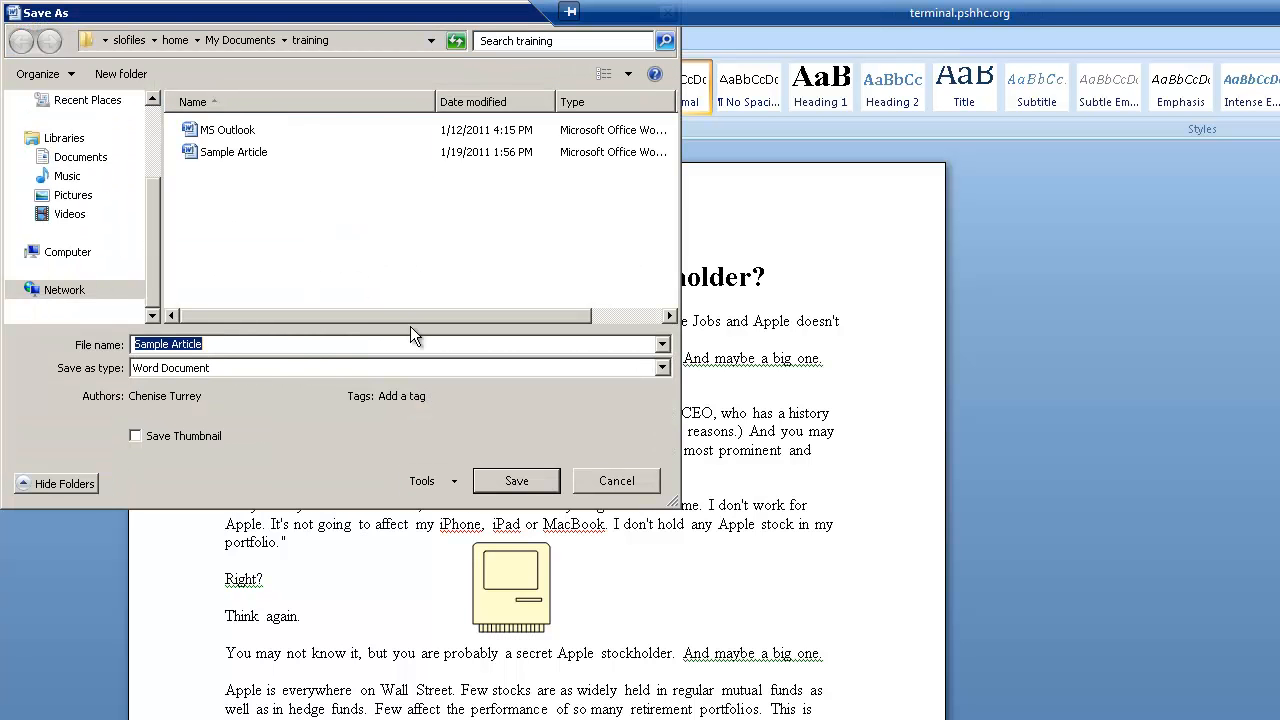
text(Sam)
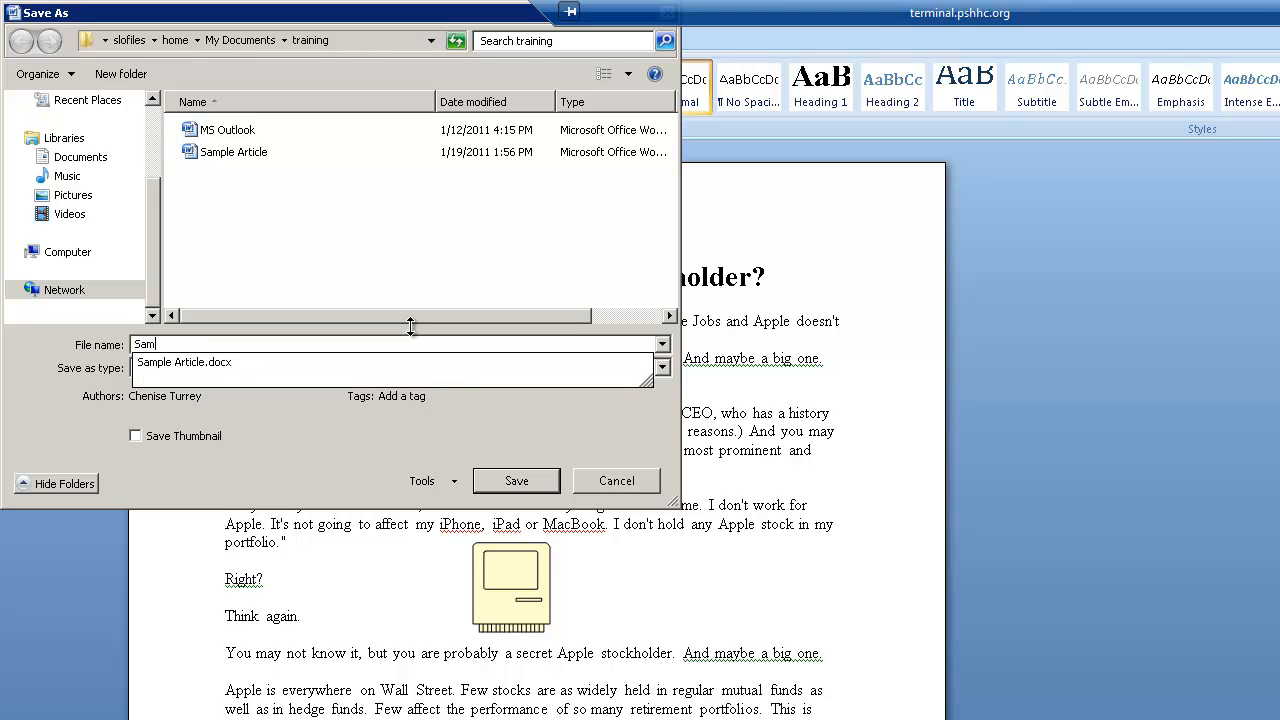
text(ple Article)
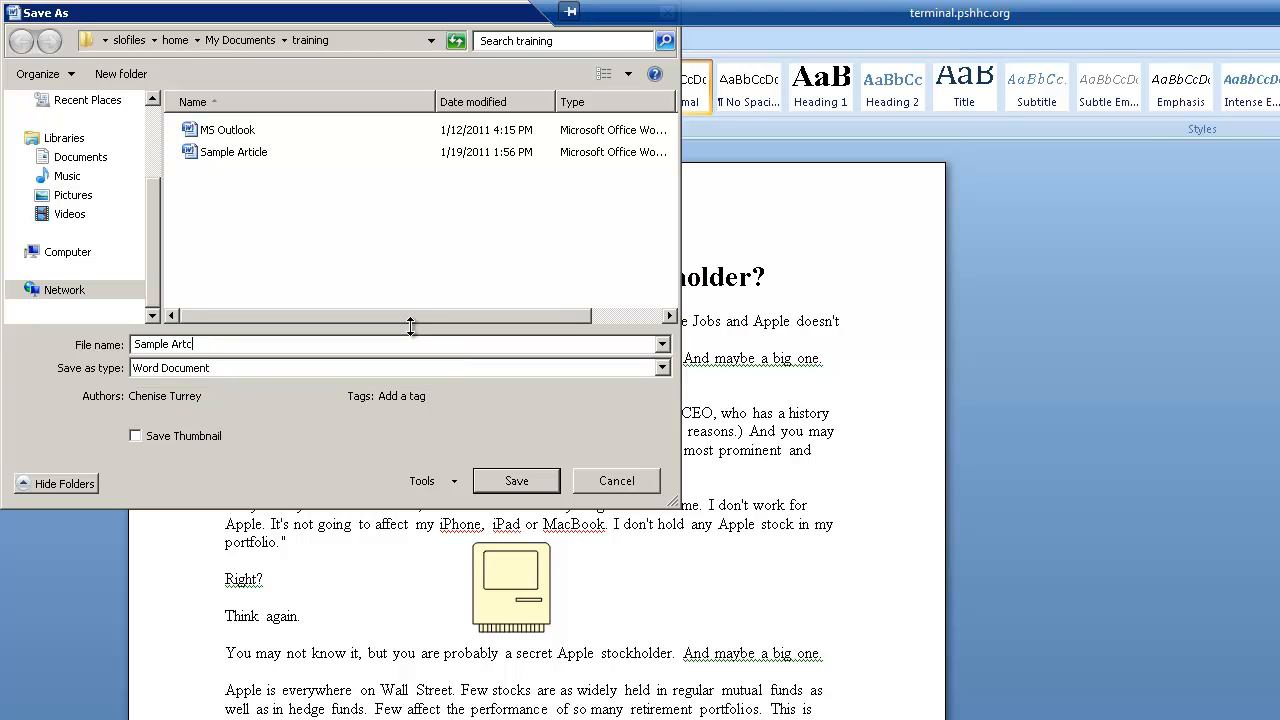
text( 2)
- Choose the training folder on the Home (M:) drive as the location and save the article copy there
click(62, 255)
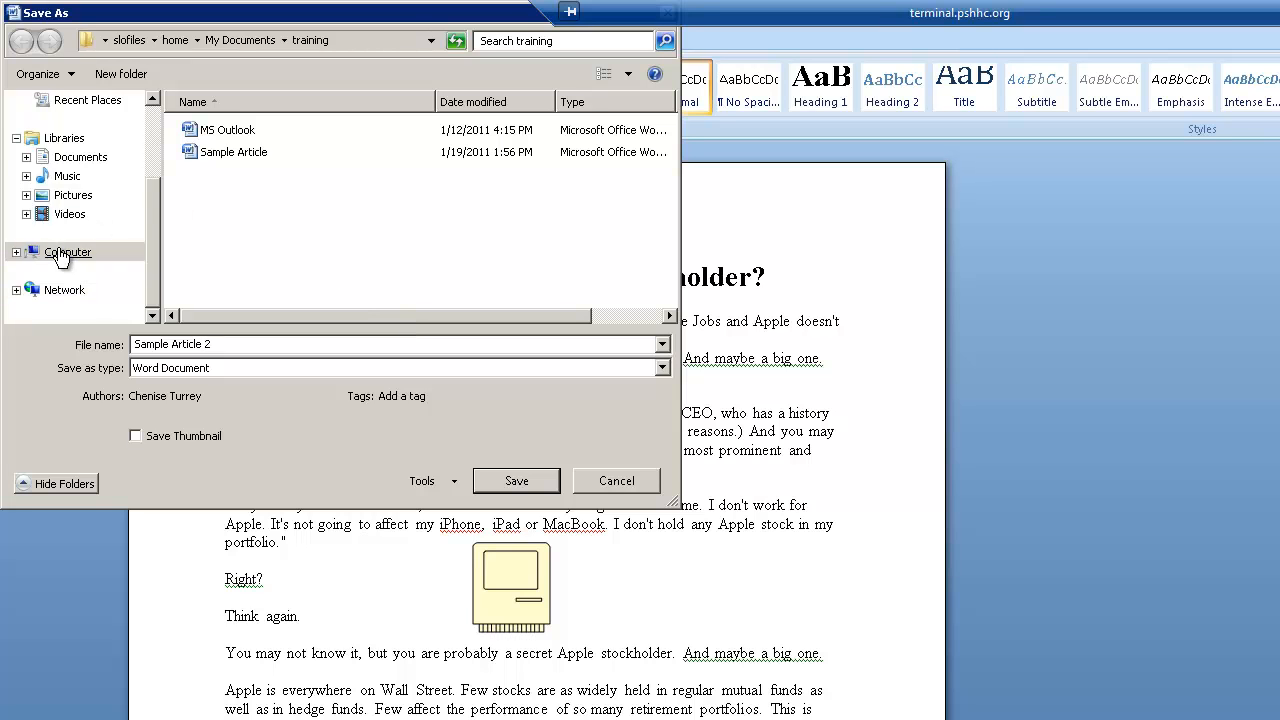
drag(670, 176, 673, 240)
click(313, 210)
double_click(313, 210)
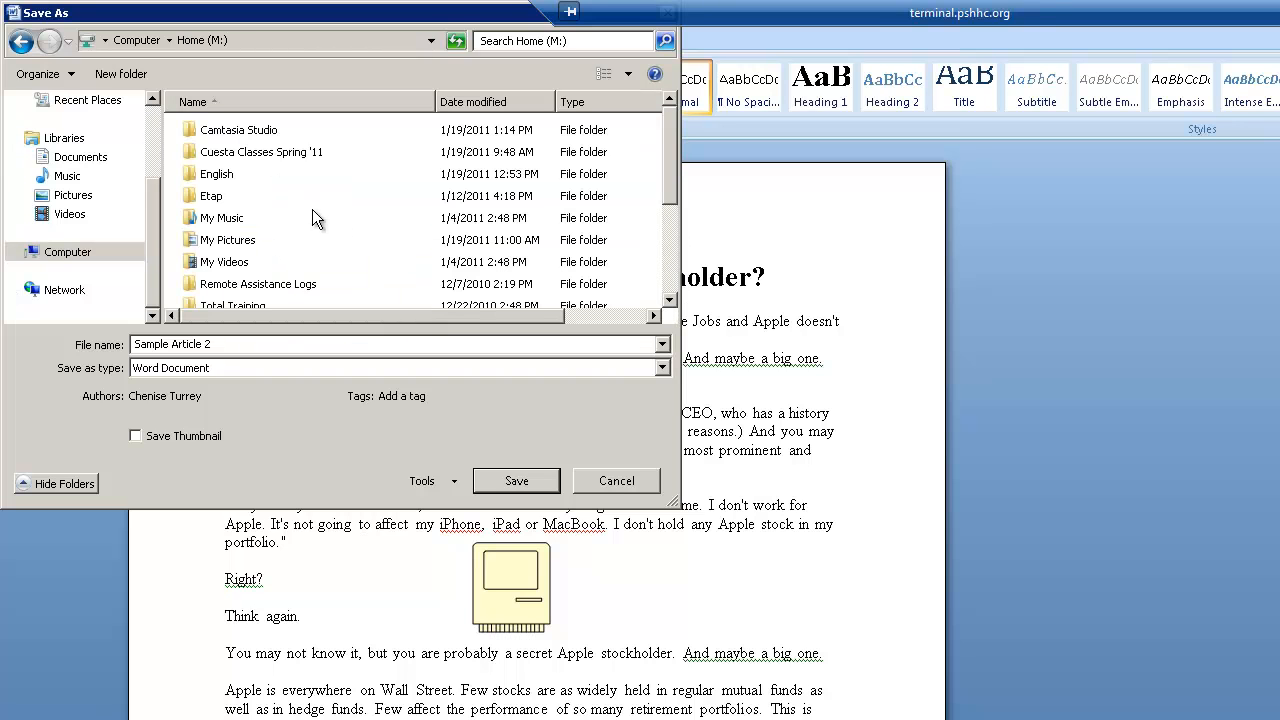
drag(672, 188, 674, 222)
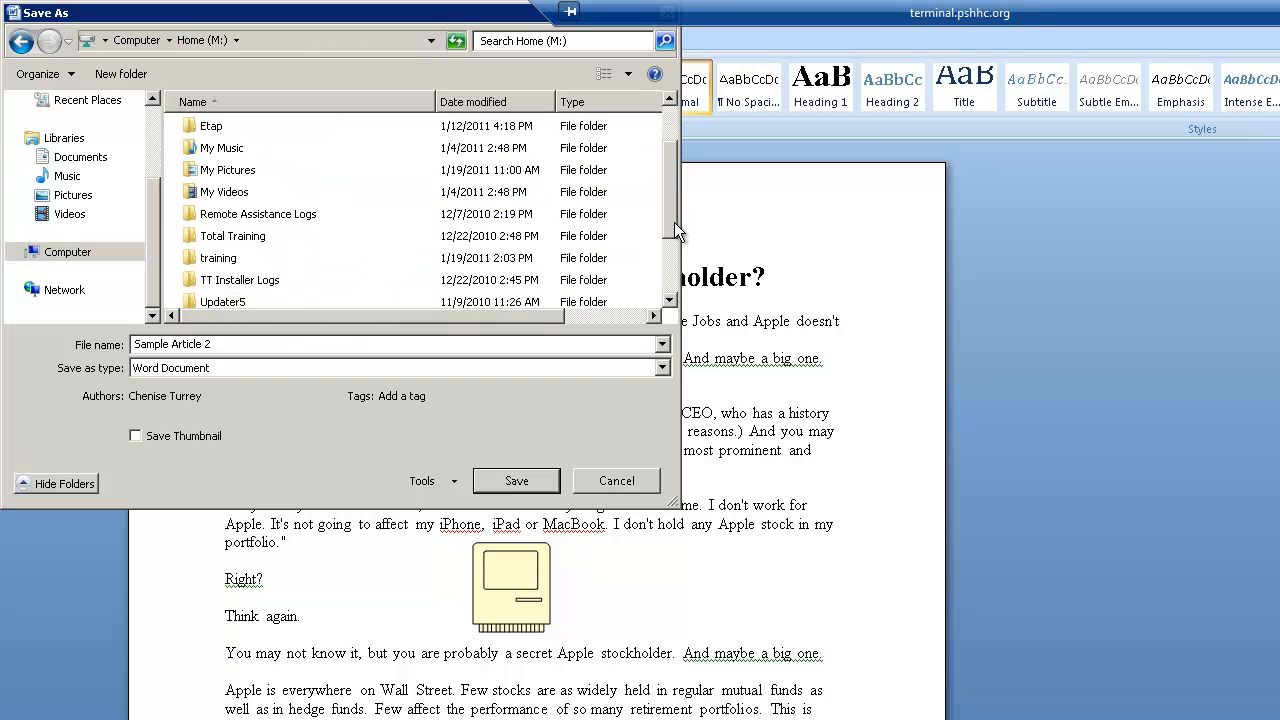
double_click(213, 257)
click(510, 482)
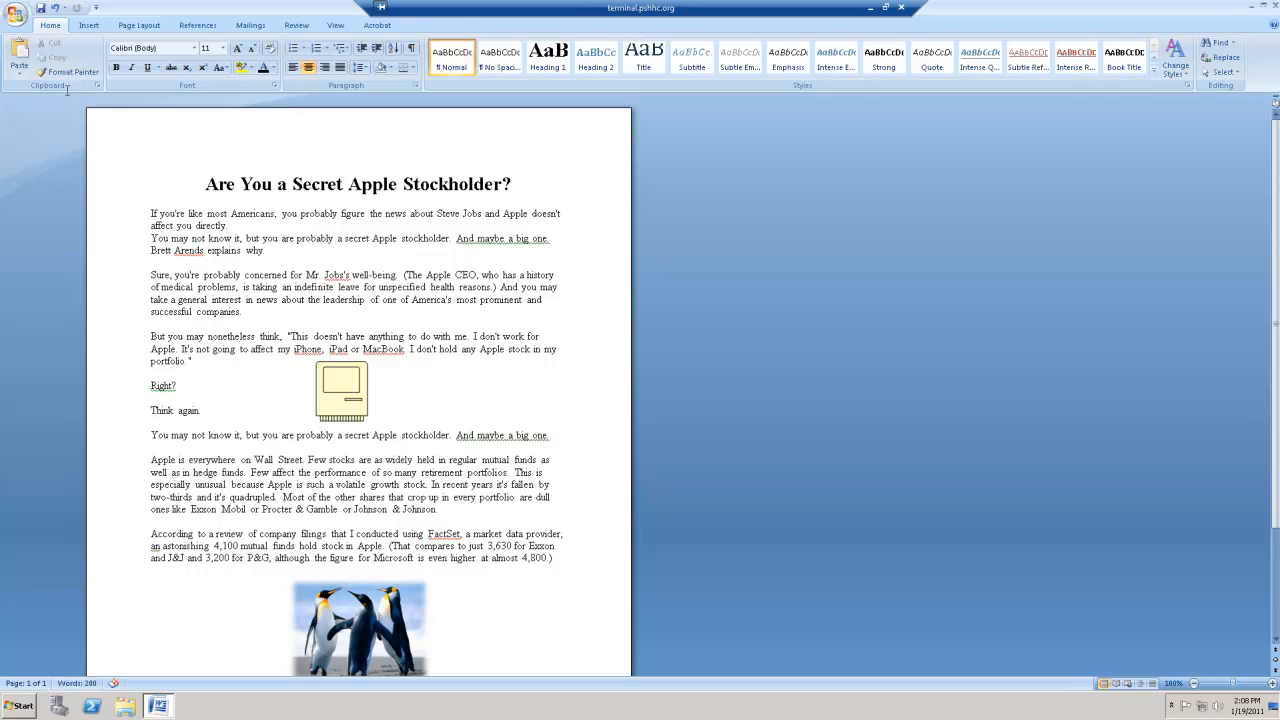
- Open the document PSH FAX COVER SLO OFFICE from the FORMS folder on the Everyone (Y:) drive
click(15, 17)
click(43, 78)
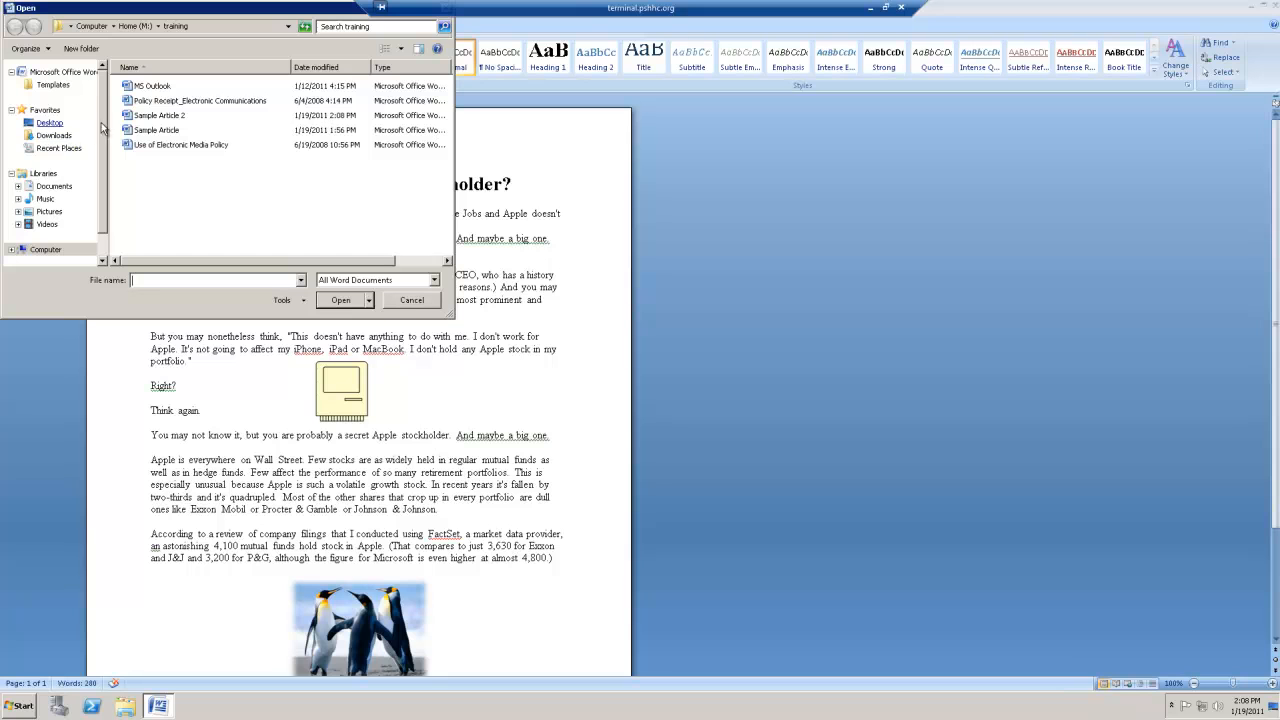
click(44, 219)
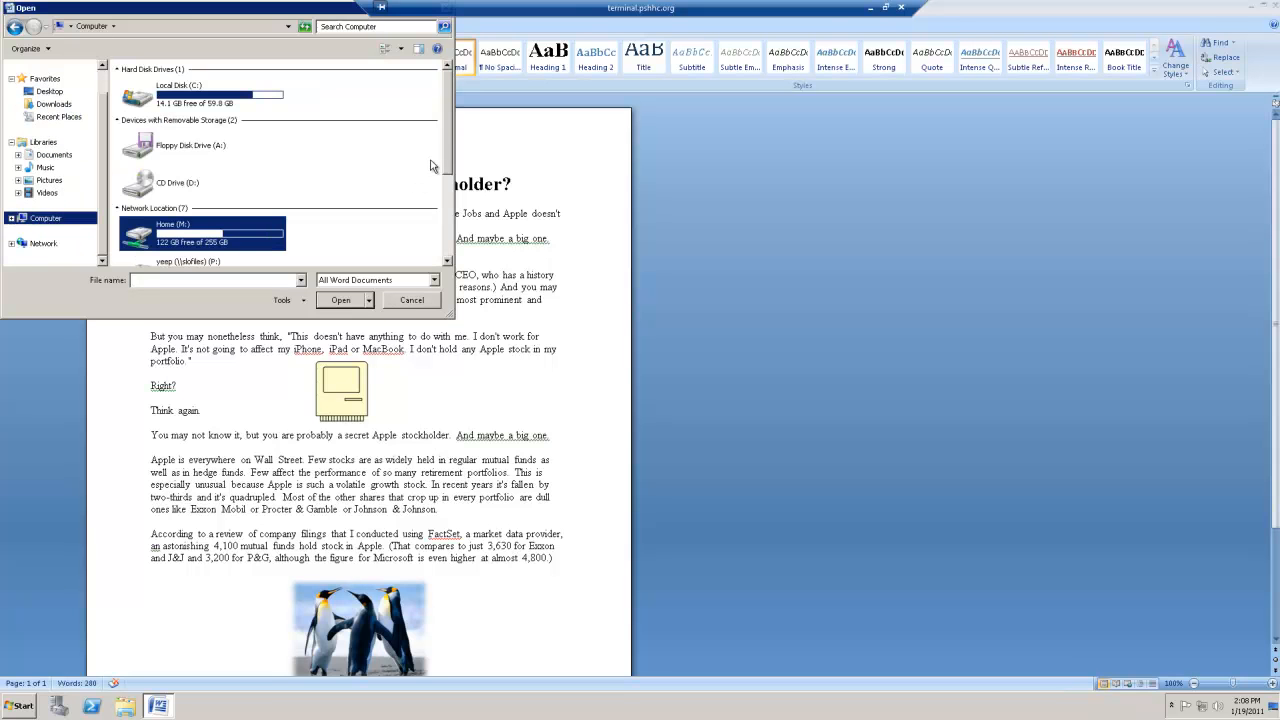
drag(449, 164, 449, 268)
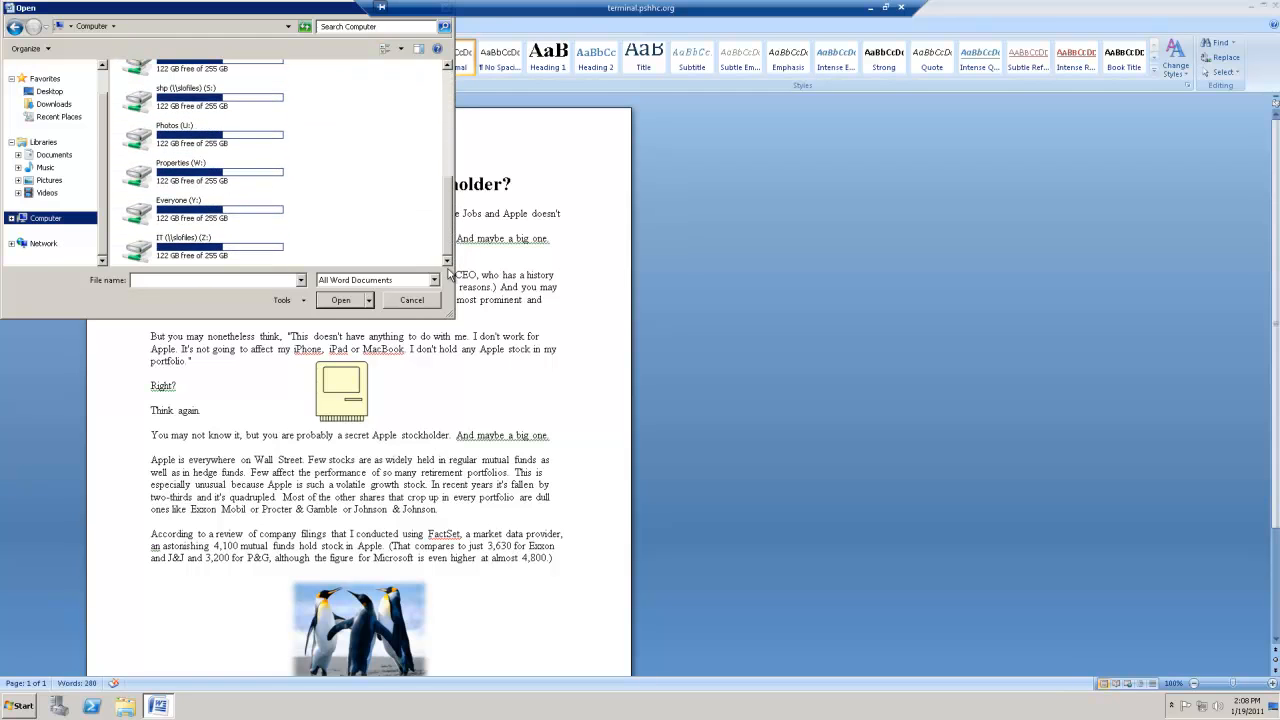
double_click(190, 210)
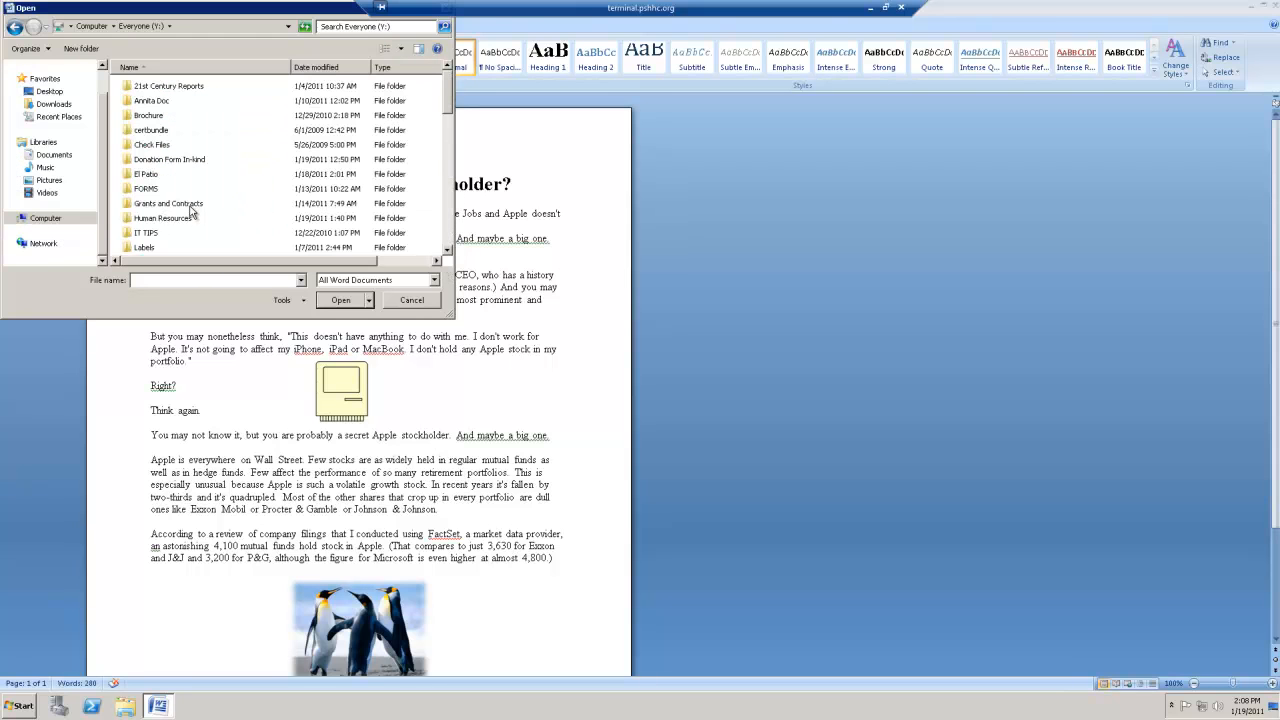
double_click(143, 189)
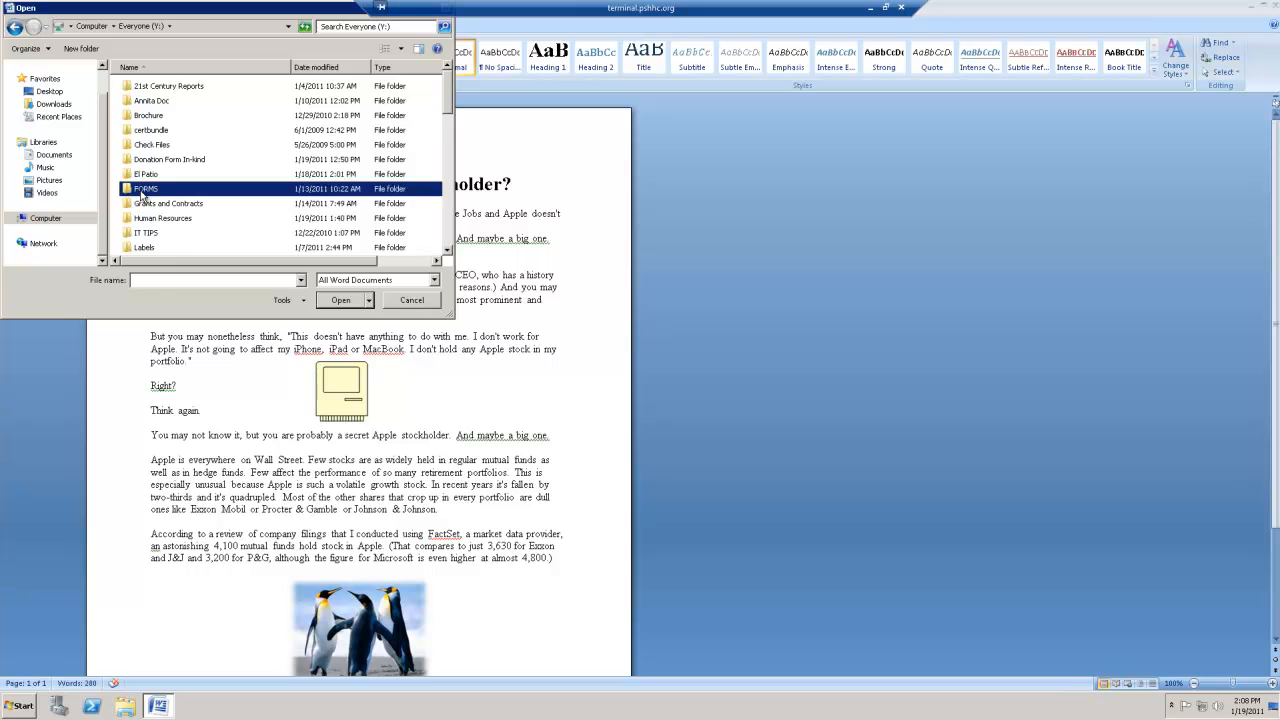
drag(451, 131, 452, 137)
scroll(197, 190, down, 2)
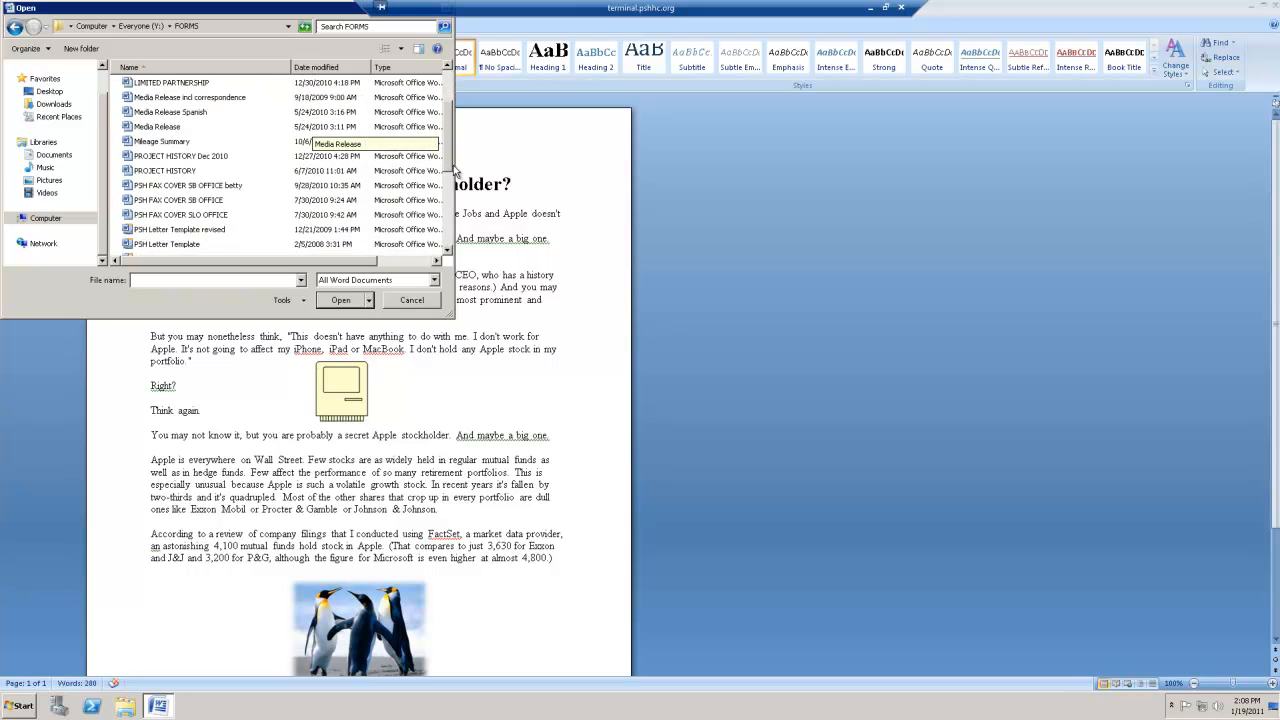
double_click(200, 203)
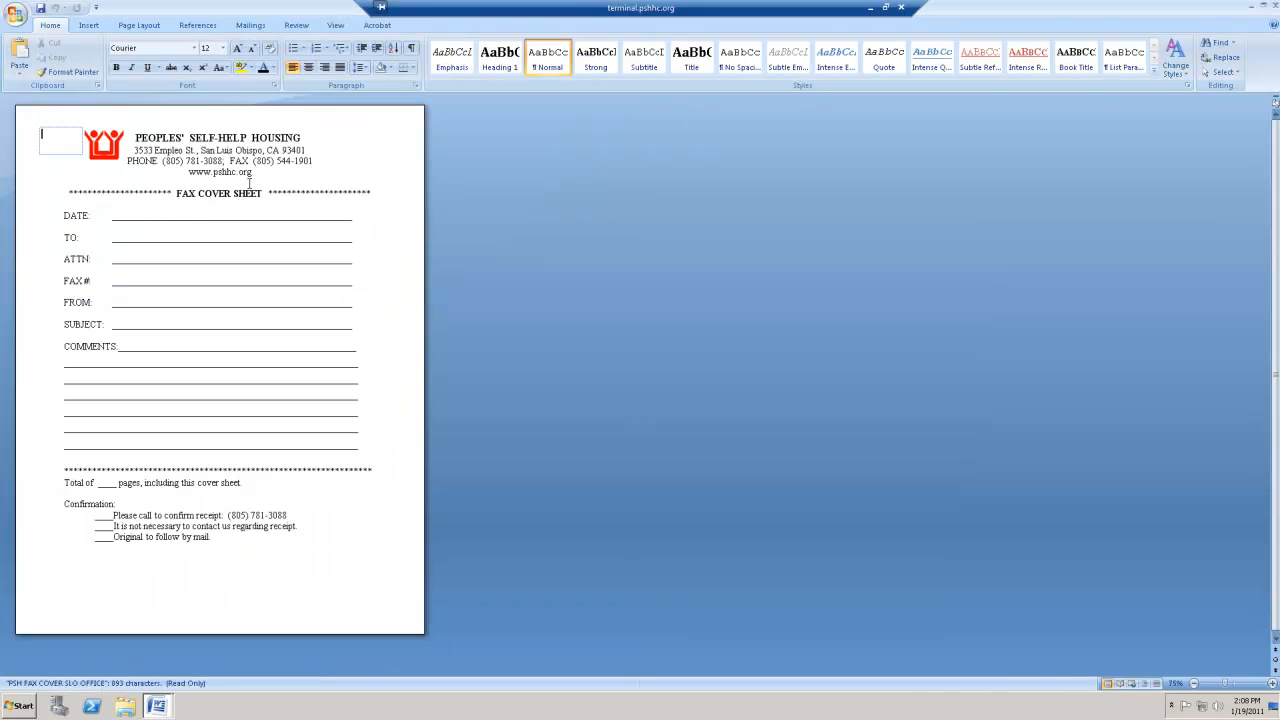
- Fill in the fax cover sheet with the date 1/19/11 and the recipient's full name on the TO line
click(170, 214)
text(1/19/11)
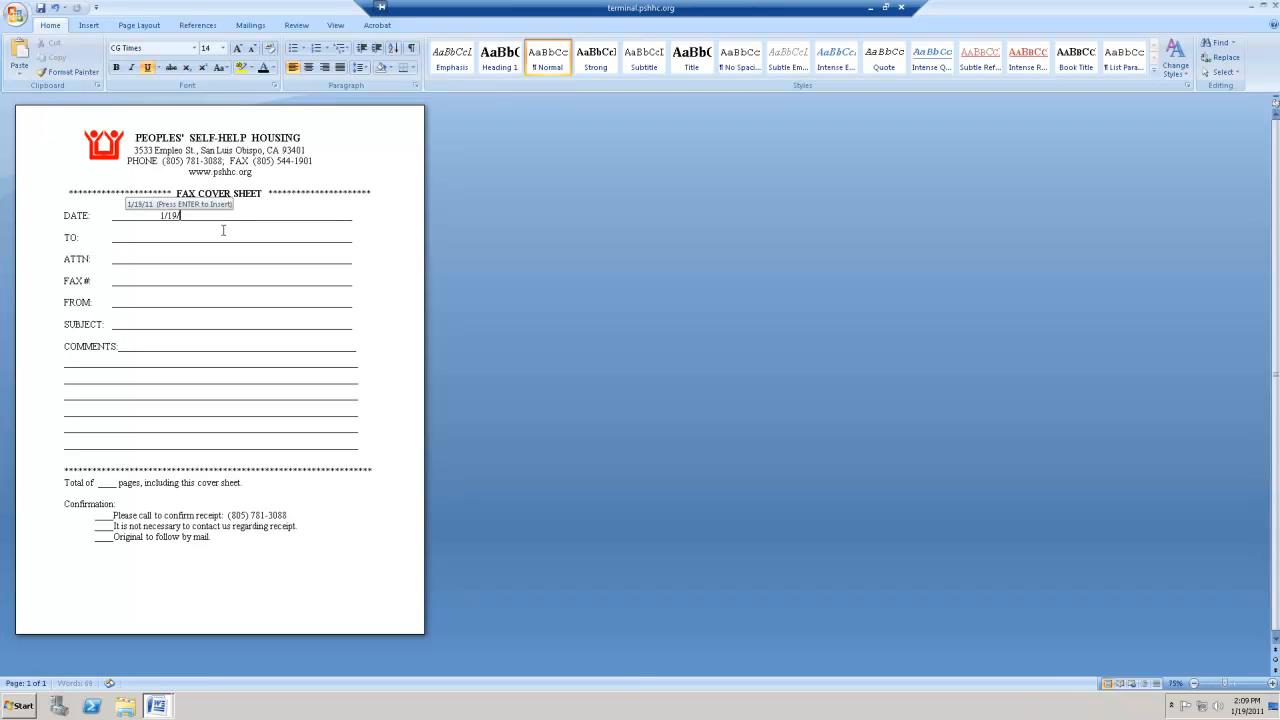
click(178, 238)
click(250, 241)
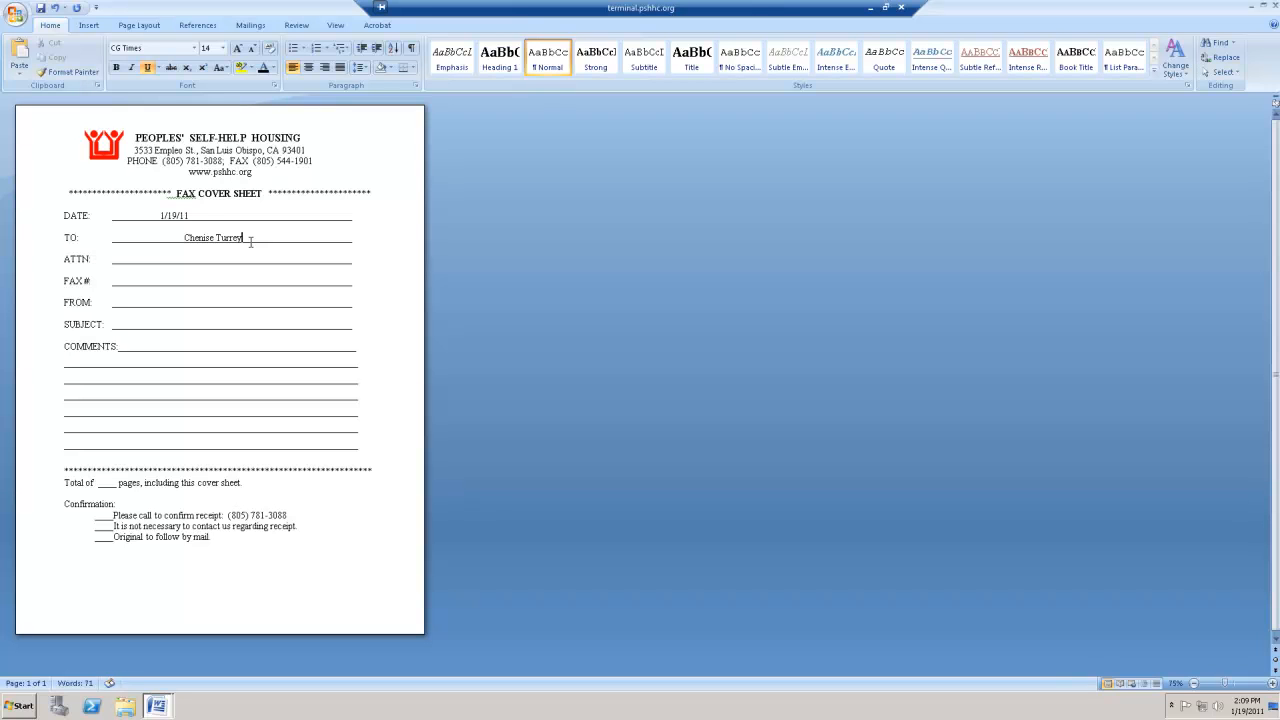
- Save a copy of the fax cover sheet in the training folder on the Home (M:) drive, keeping its file name
click(15, 15)
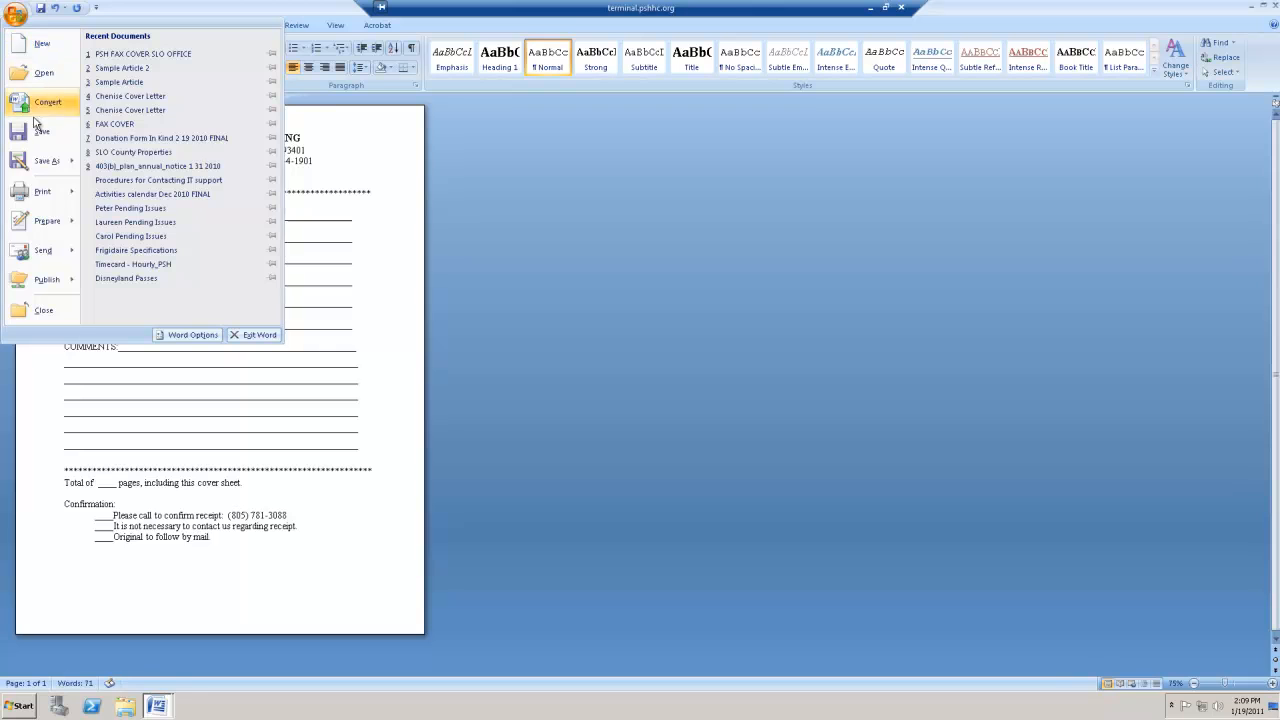
click(30, 168)
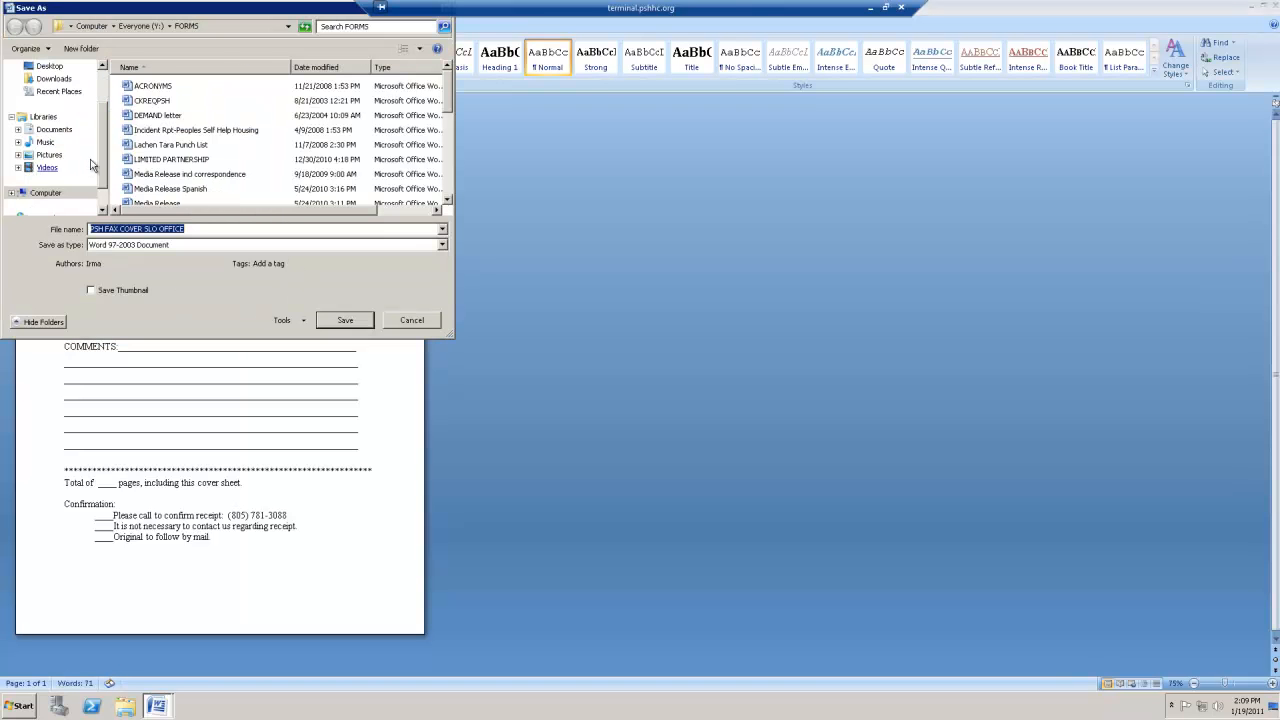
click(44, 192)
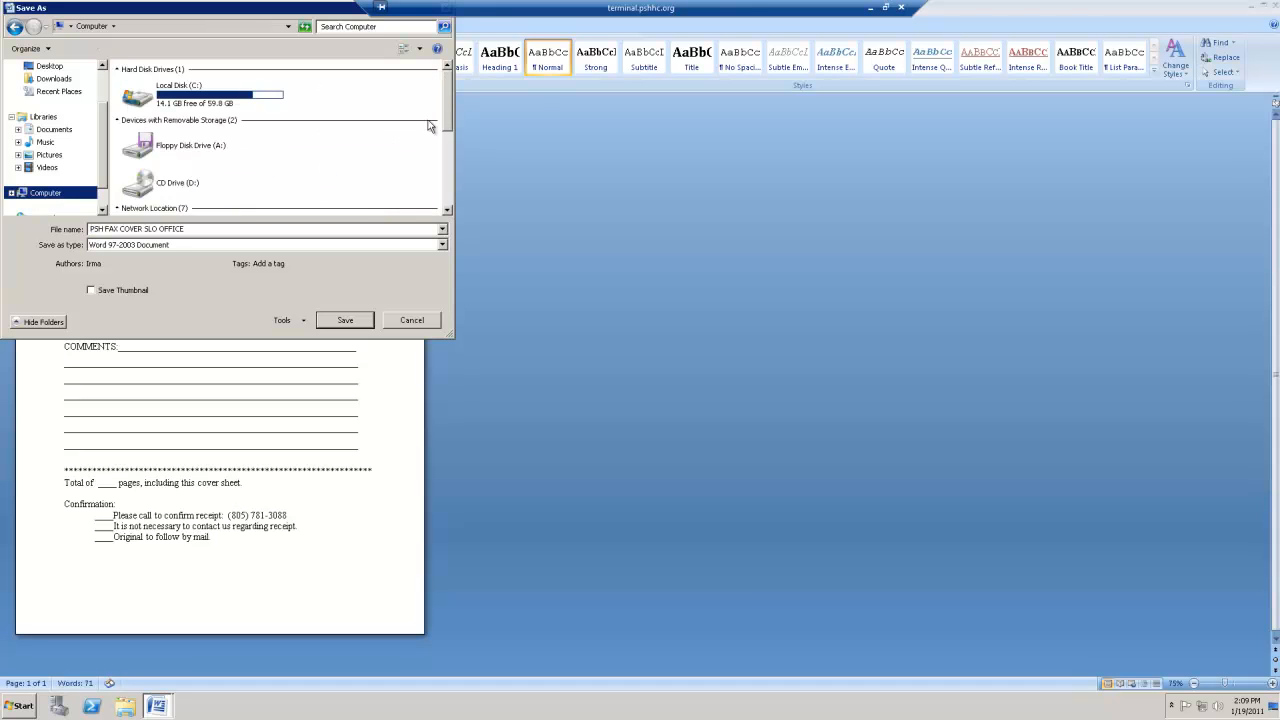
scroll(448, 135, down, 3)
double_click(209, 107)
scroll(450, 145, down, 1)
double_click(145, 191)
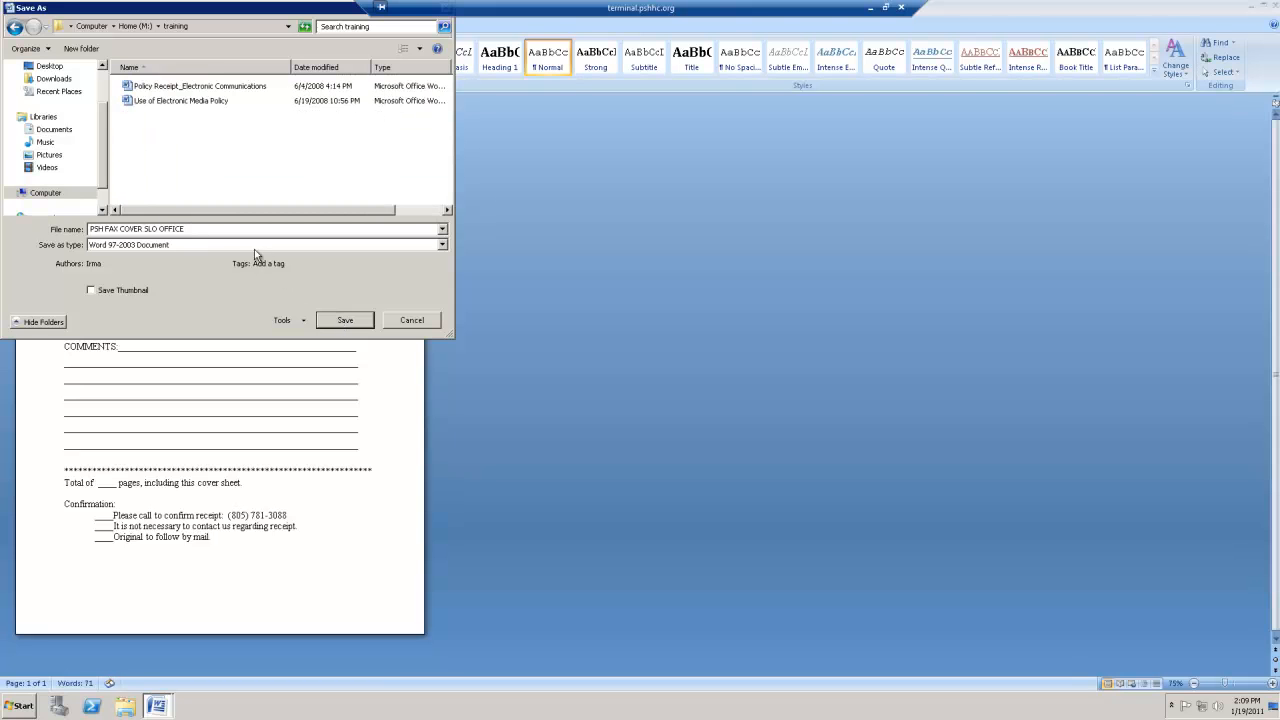
click(344, 321)
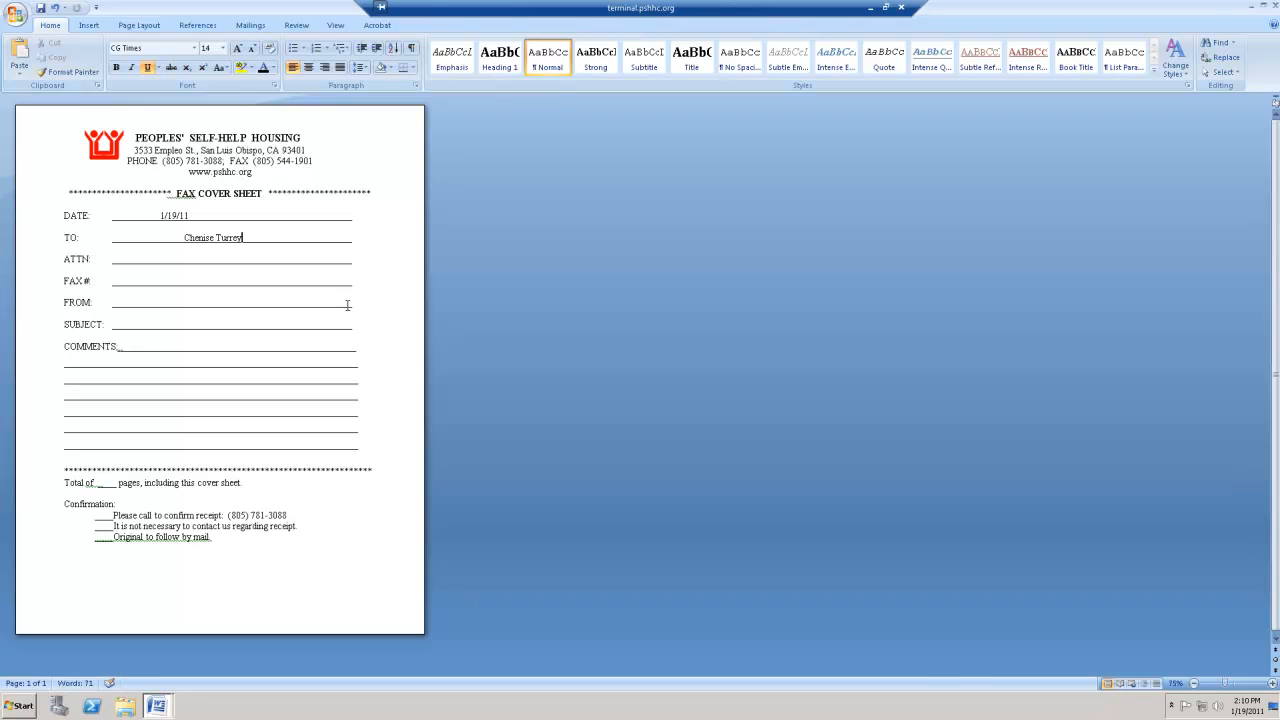
- Create a blank document and start a label setup with Avery US Letter as the label vendor
key(ctrl+n)
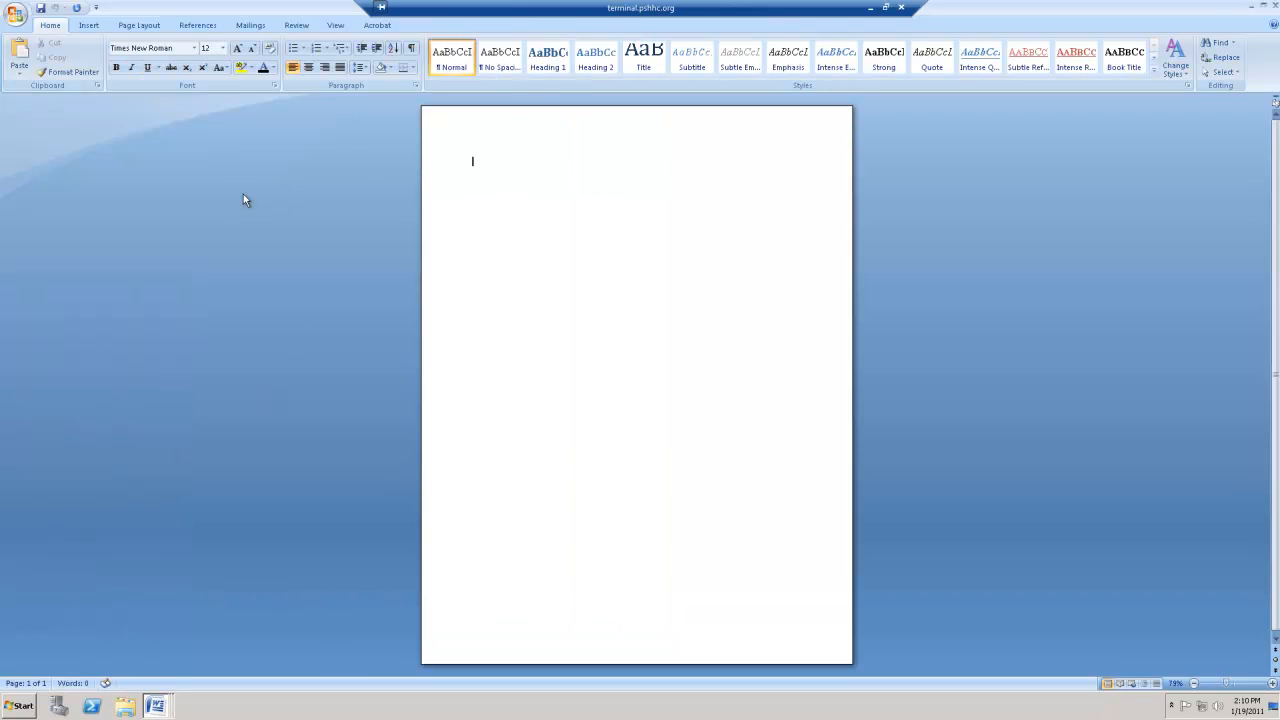
click(252, 25)
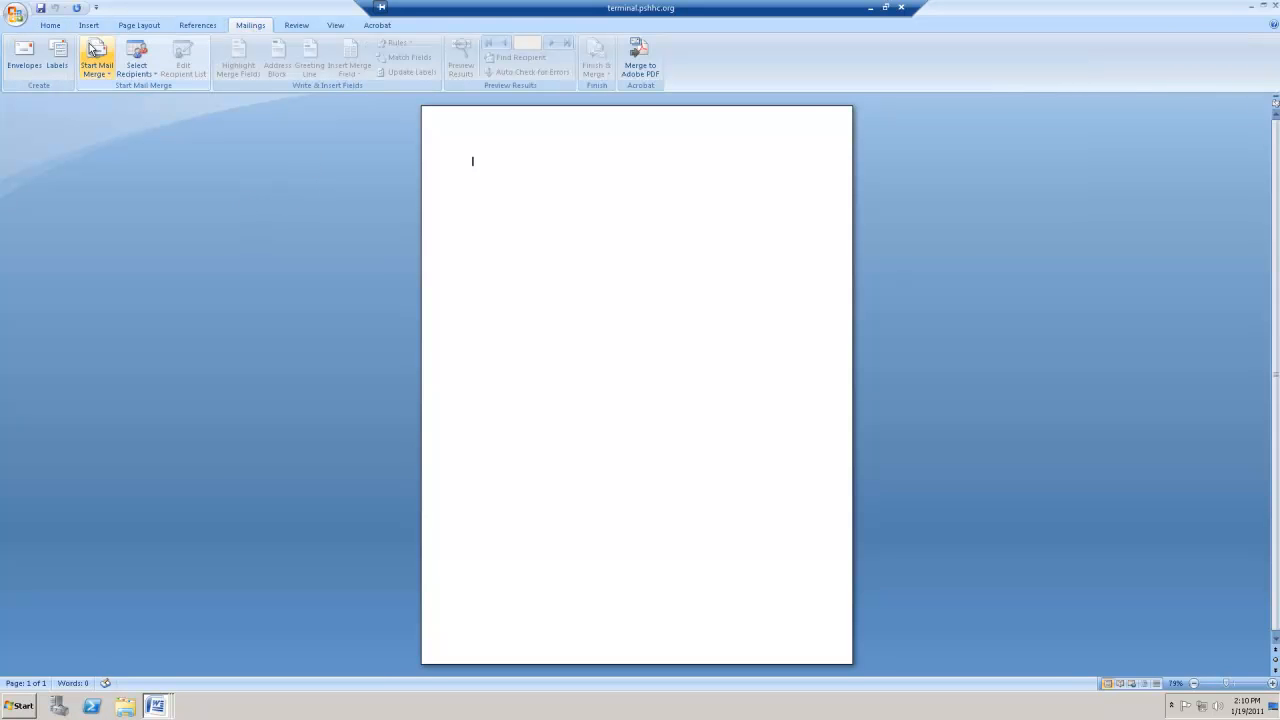
click(60, 52)
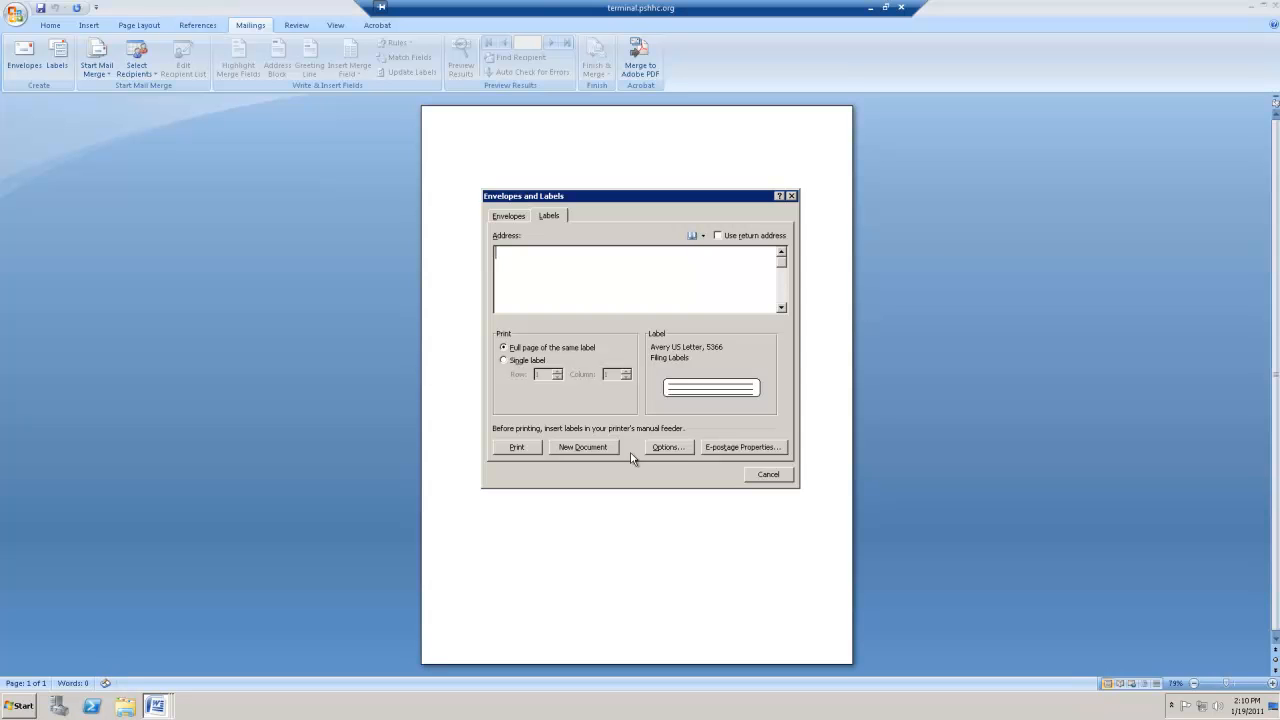
click(680, 446)
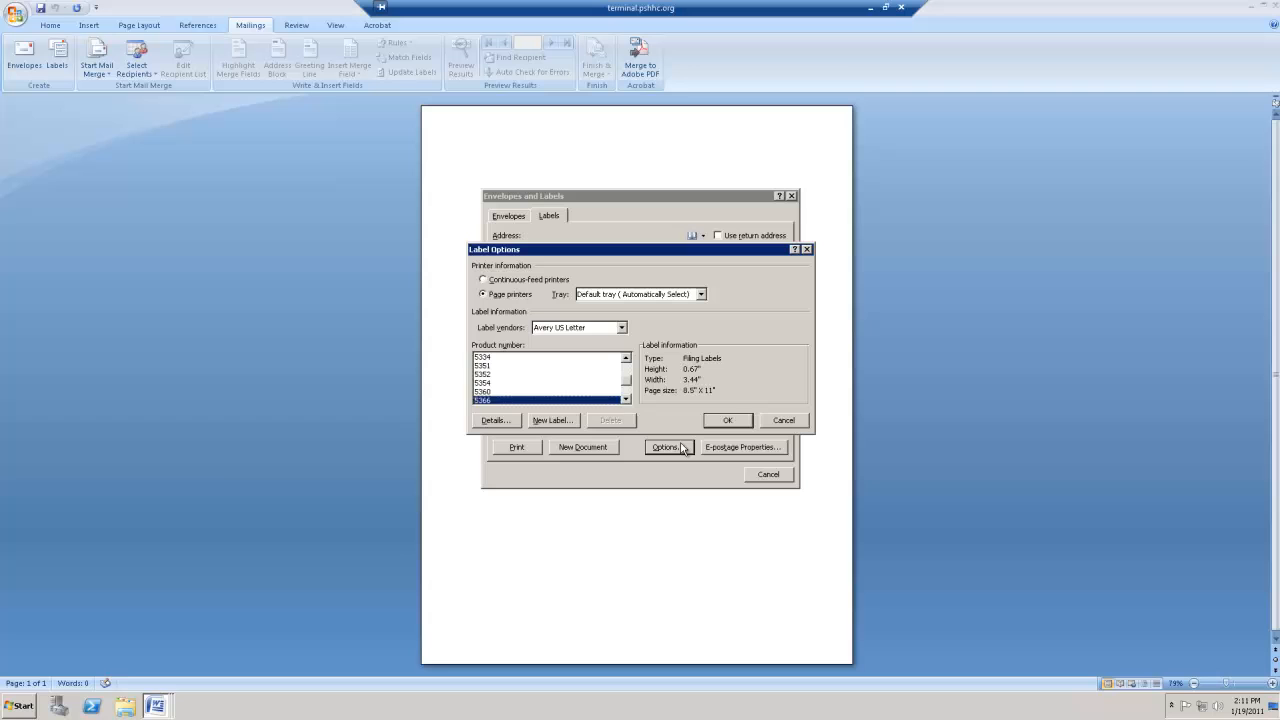
click(603, 333)
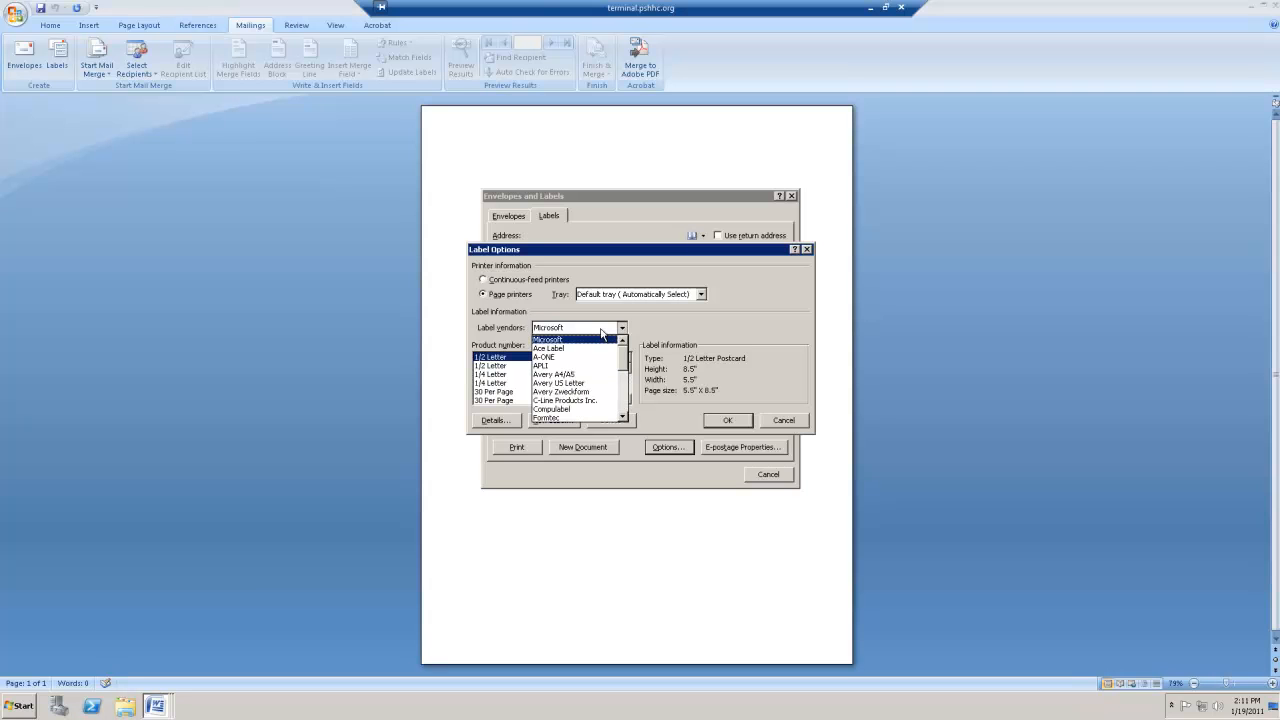
click(580, 383)
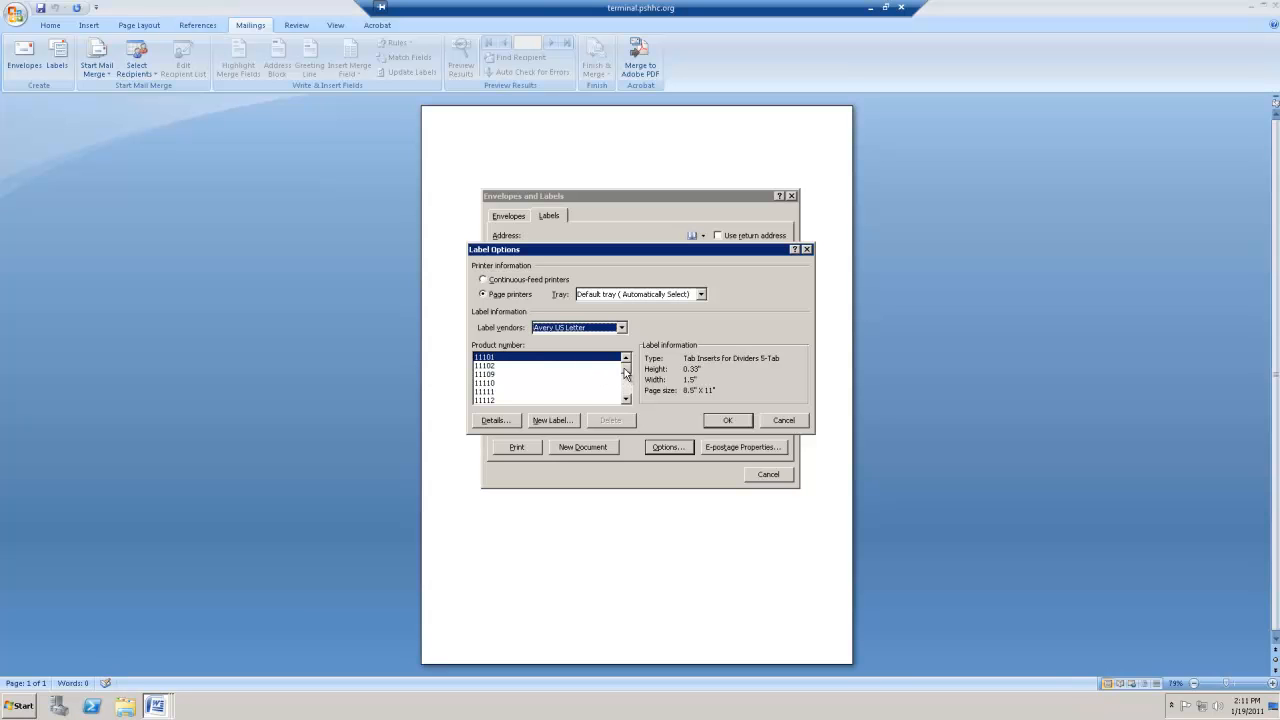
- Choose product number 5366 for the filing labels and accept the label options
drag(626, 373, 626, 391)
click(627, 358)
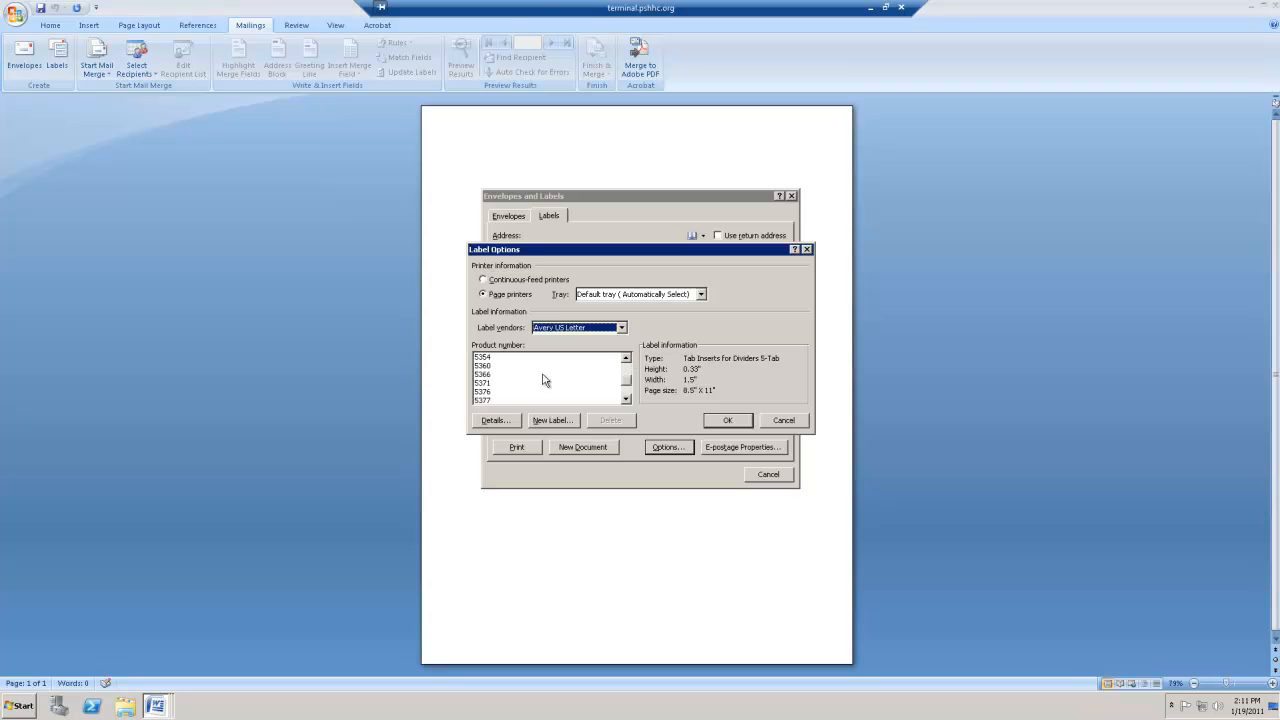
click(490, 375)
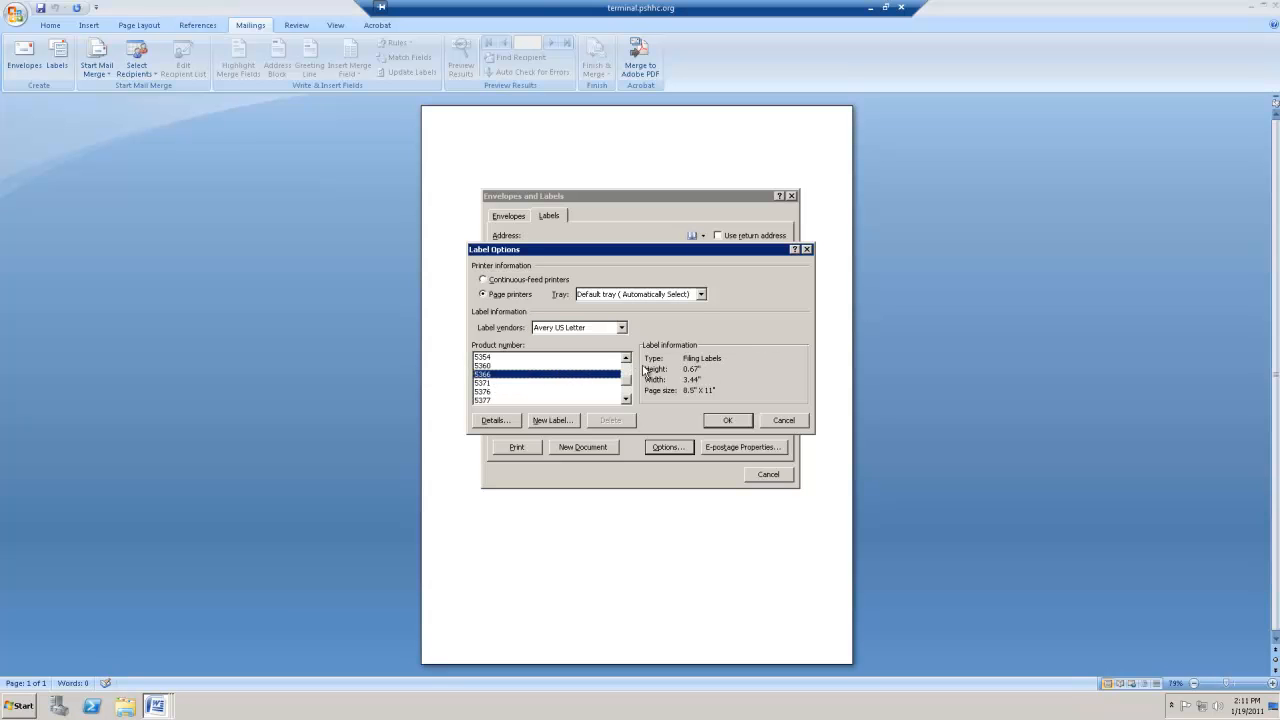
key(Down)
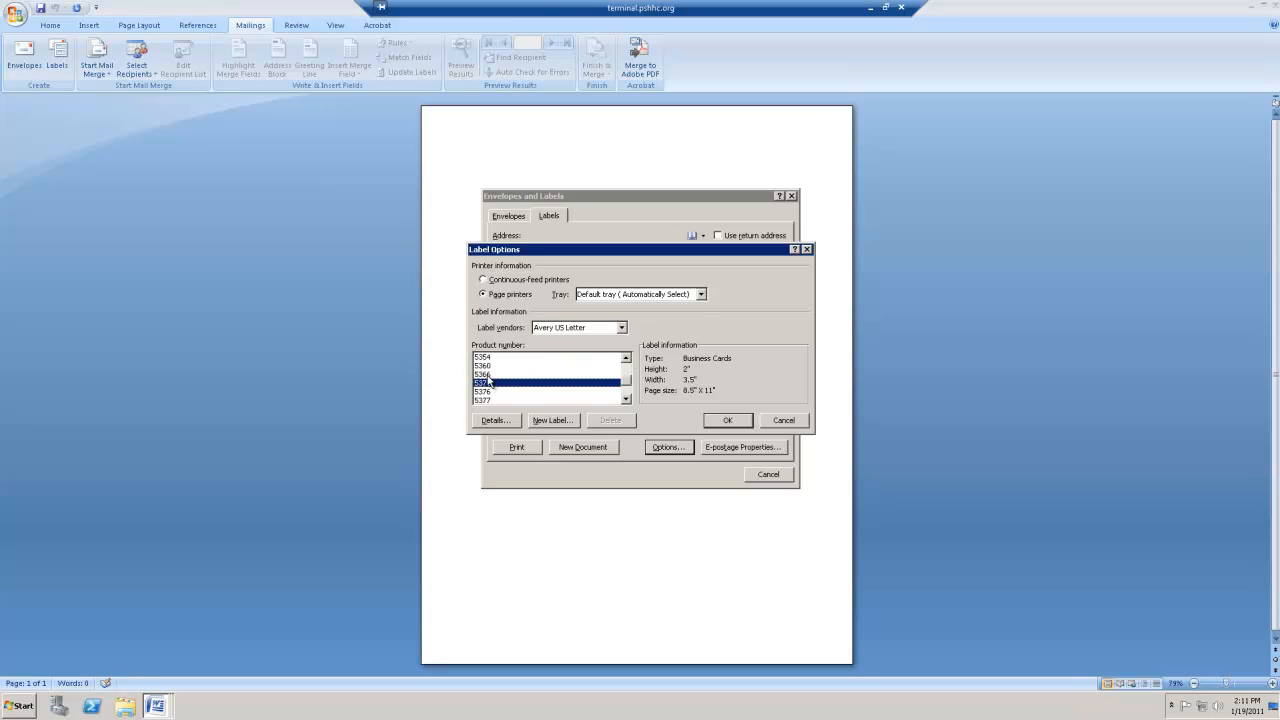
key(Up)
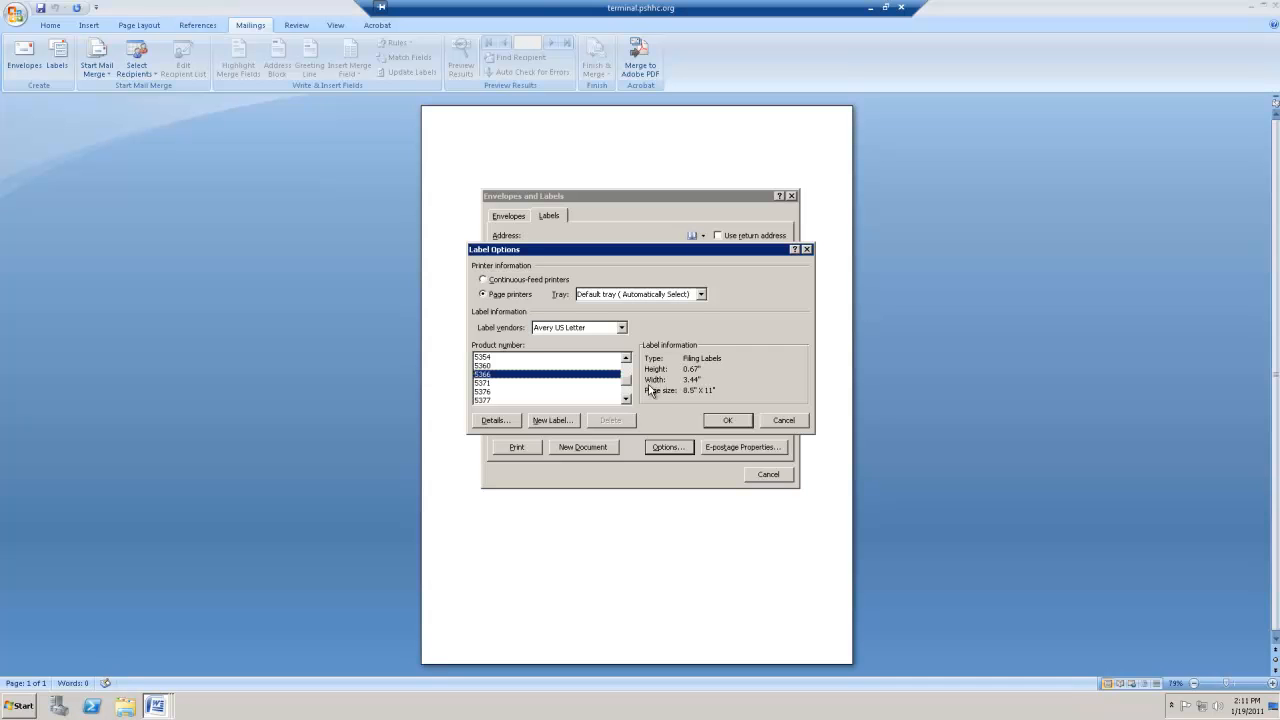
click(740, 419)
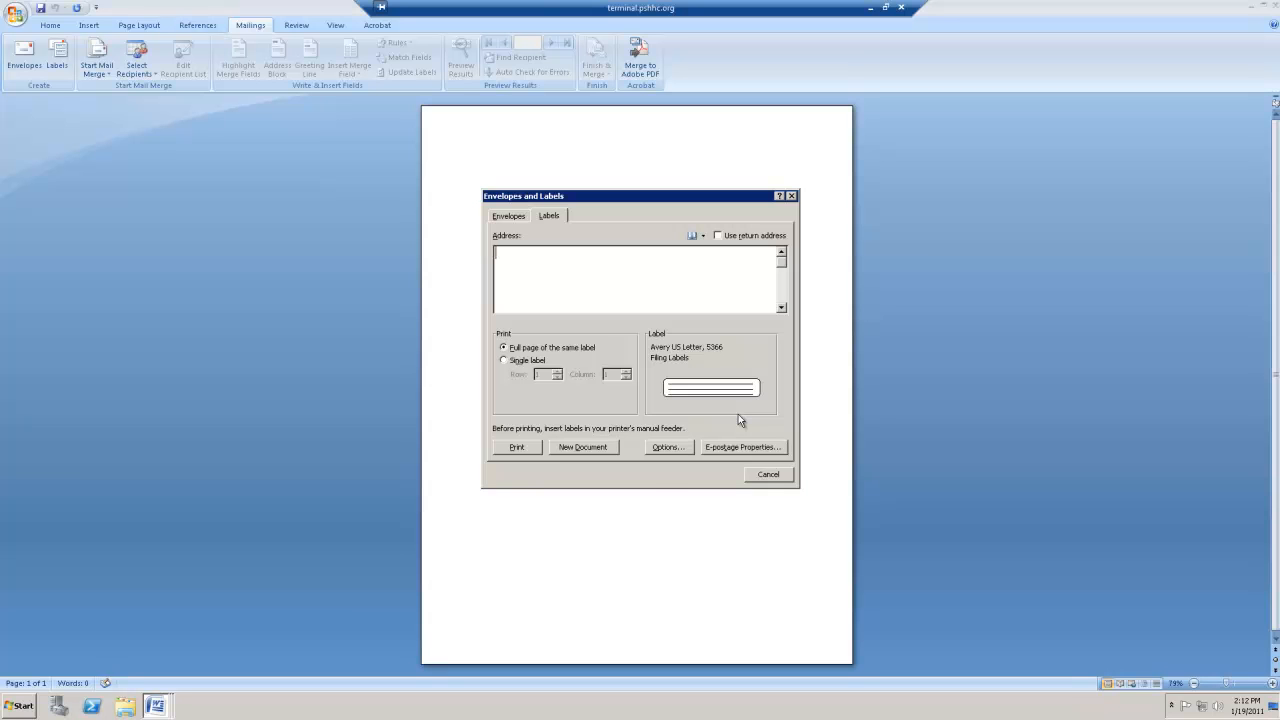
- Generate the label sheet as a new document and enter Example in the first label and Files in the label beside it
click(583, 447)
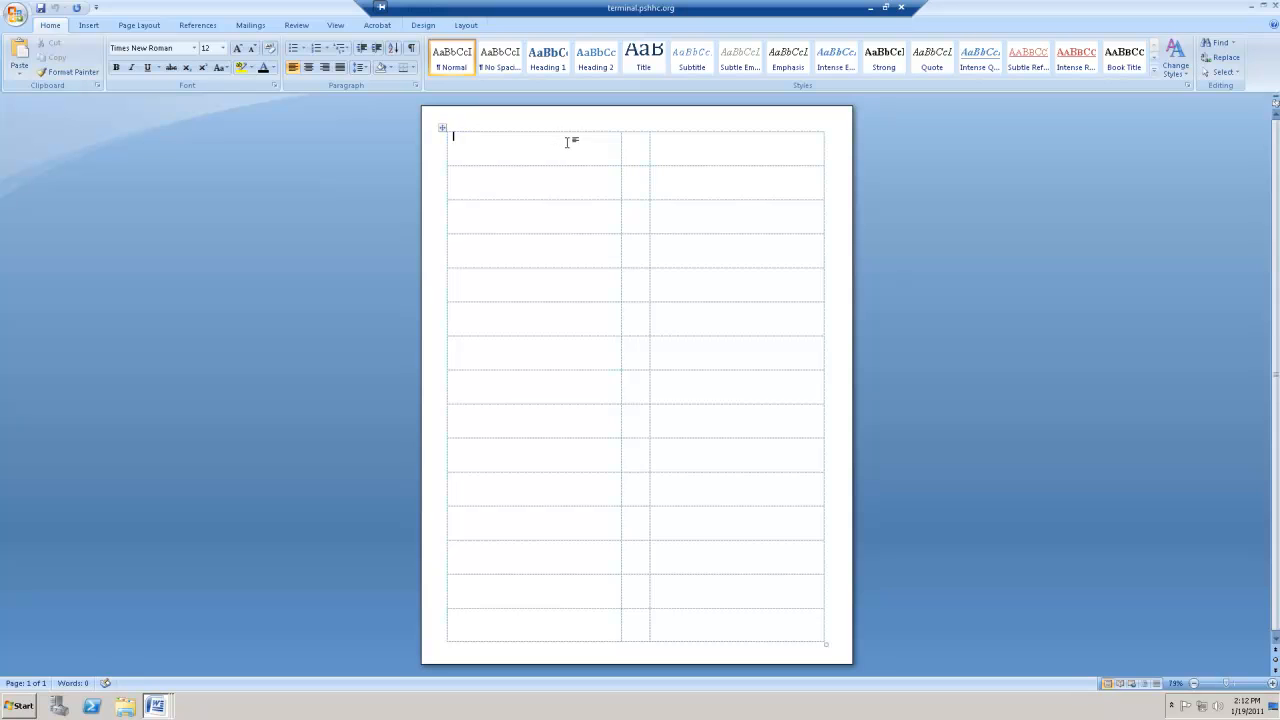
text(Example)
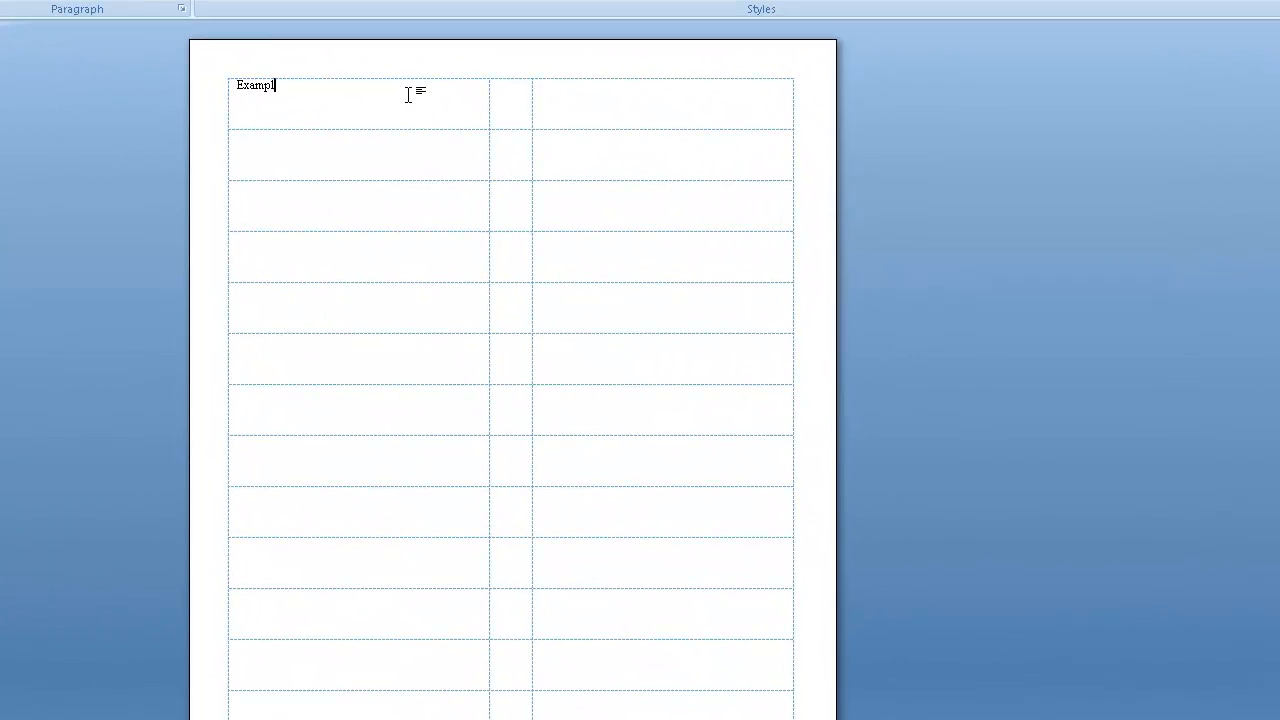
key(Tab)
key(Tab)
text(Files)
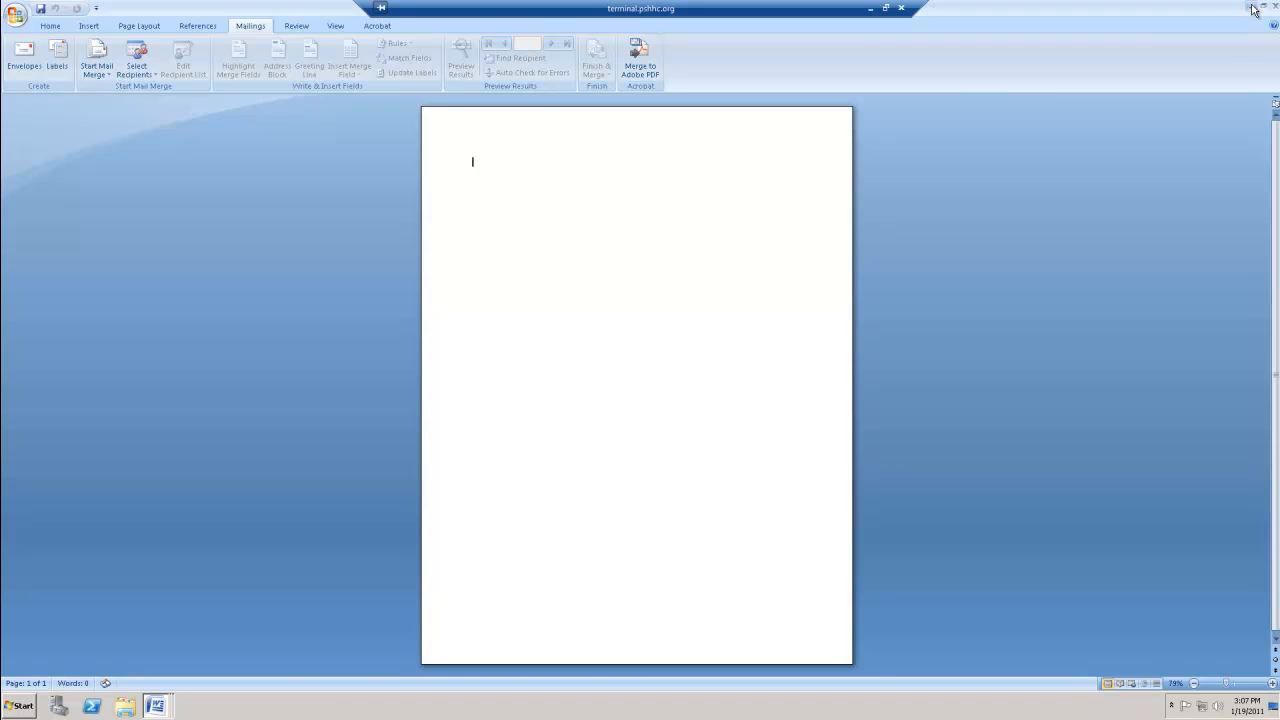
- Minimize all the open document windows to reveal the desktop
click(1253, 9)
click(1253, 9)
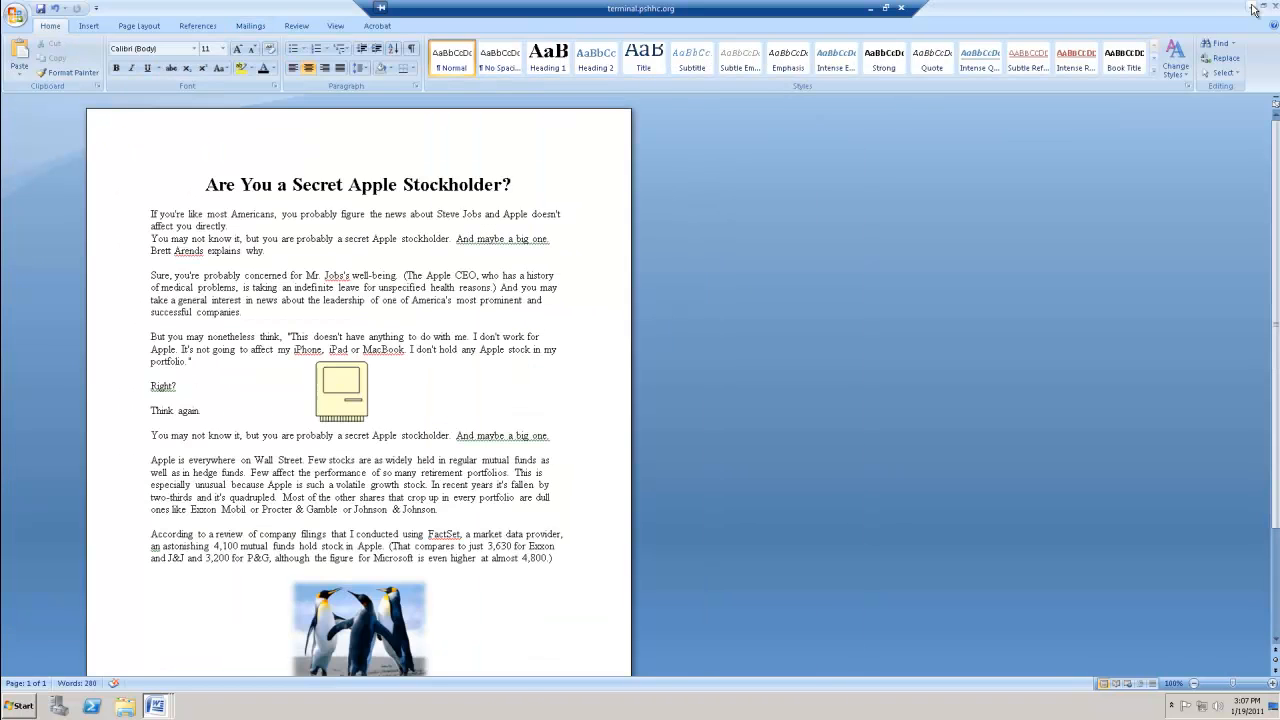
click(1253, 9)
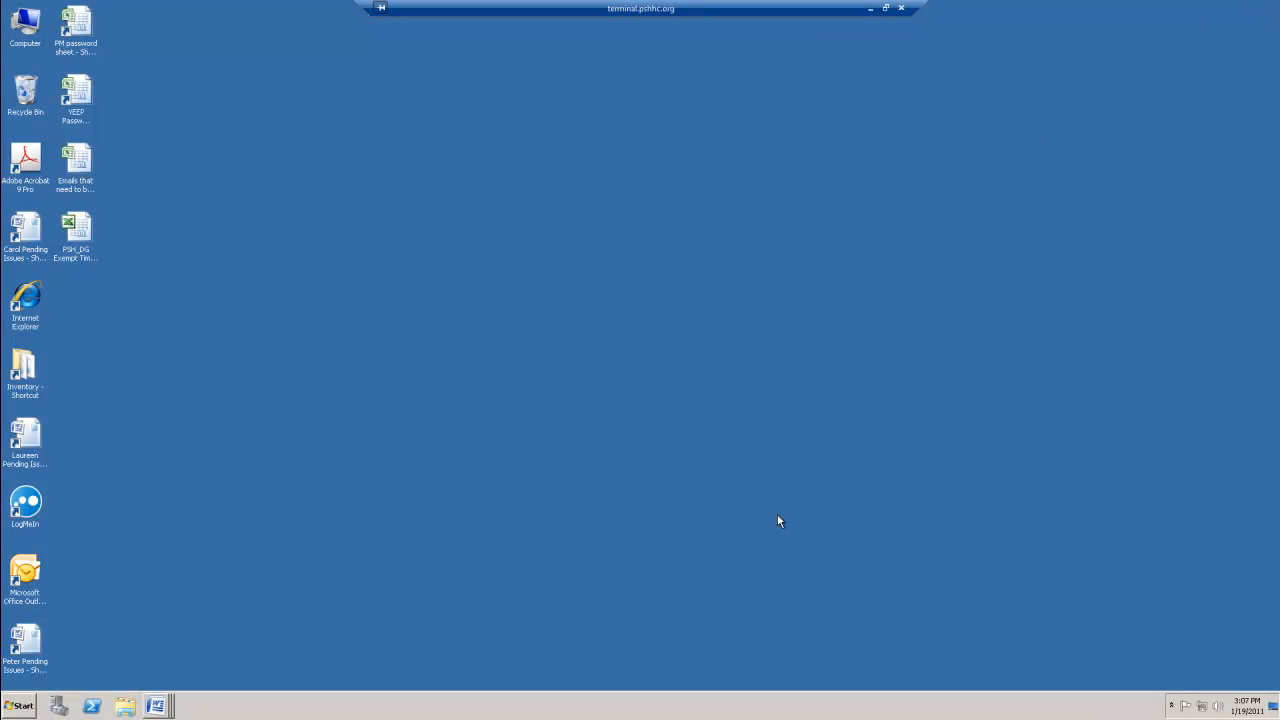